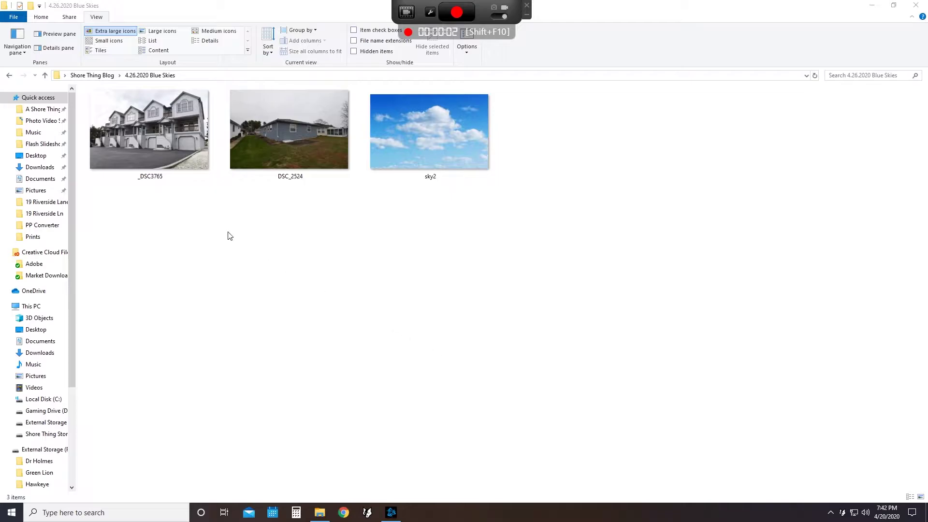
# Preview the two house photos and the sky2 image in the 4.26.2020 Blue Skies folder, then close the viewer.
pyautogui.doubleClick(184, 124)
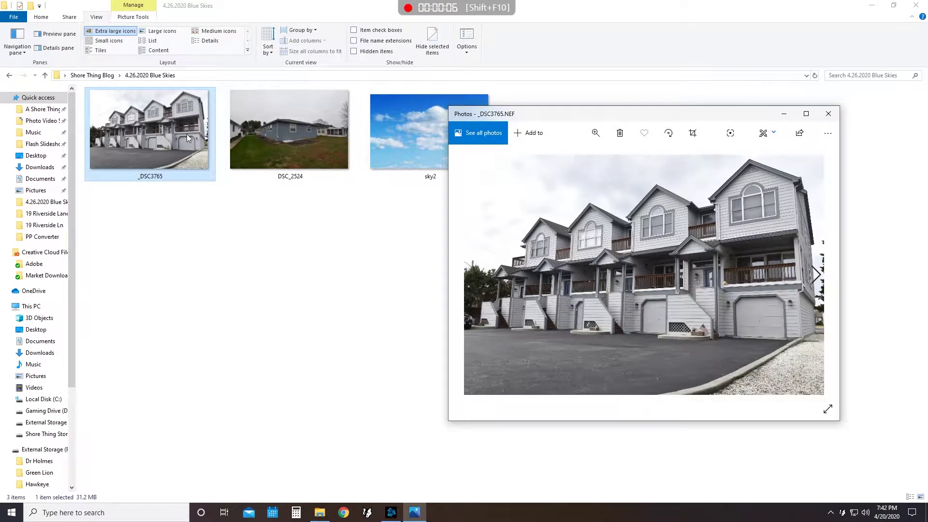
pyautogui.press('Right')
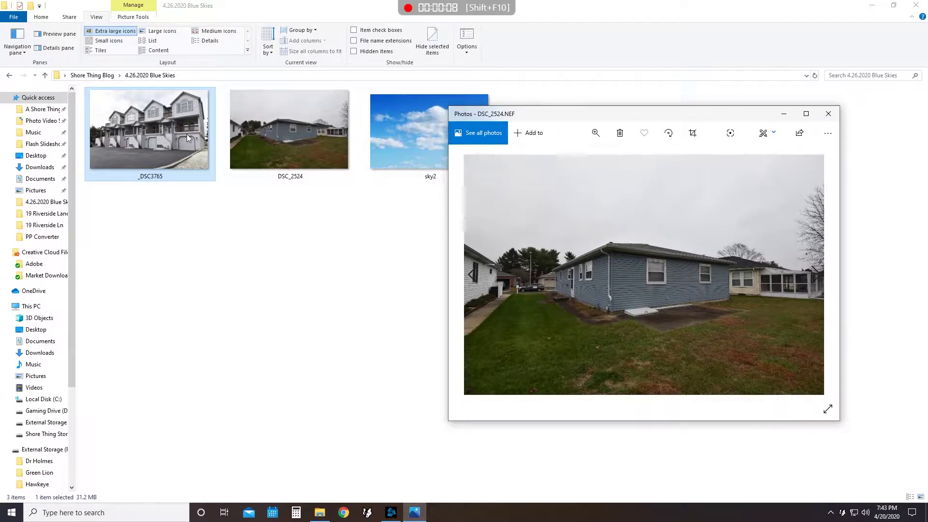
pyautogui.press('Right')
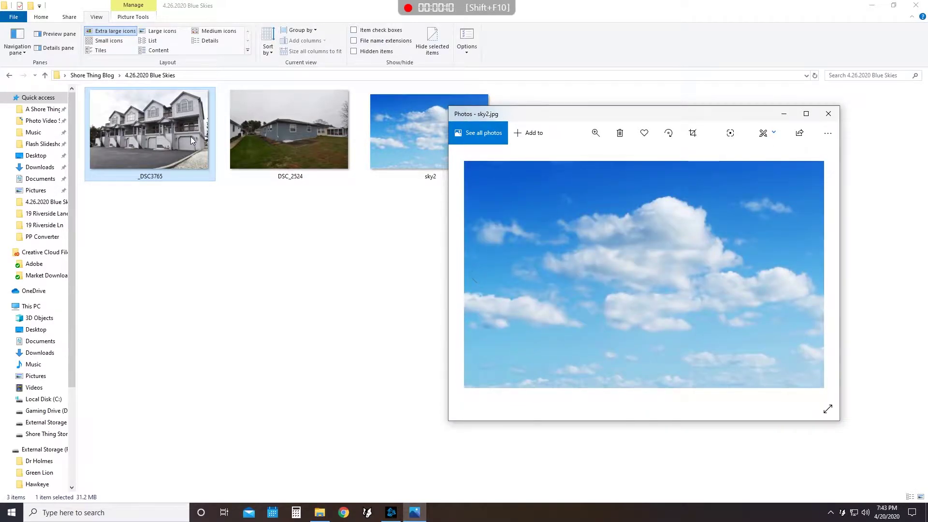
pyautogui.press('Left')
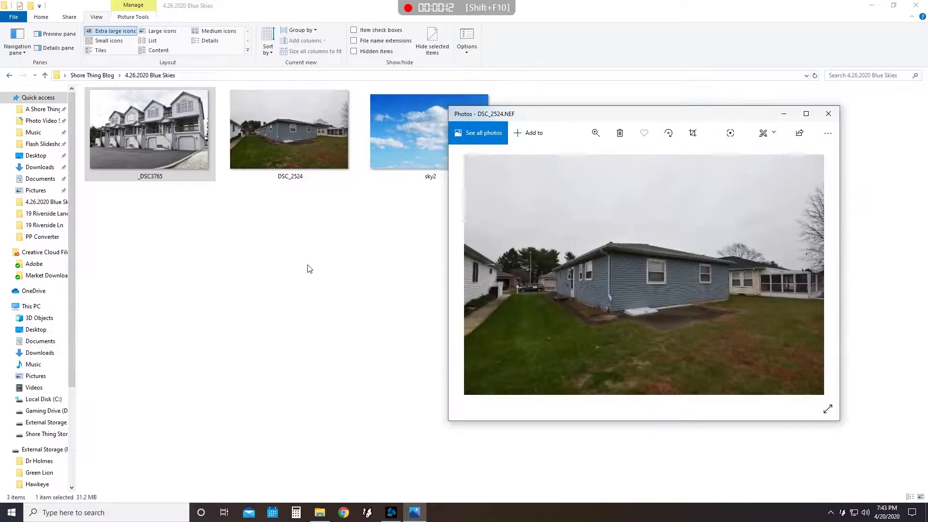
pyautogui.press('Left')
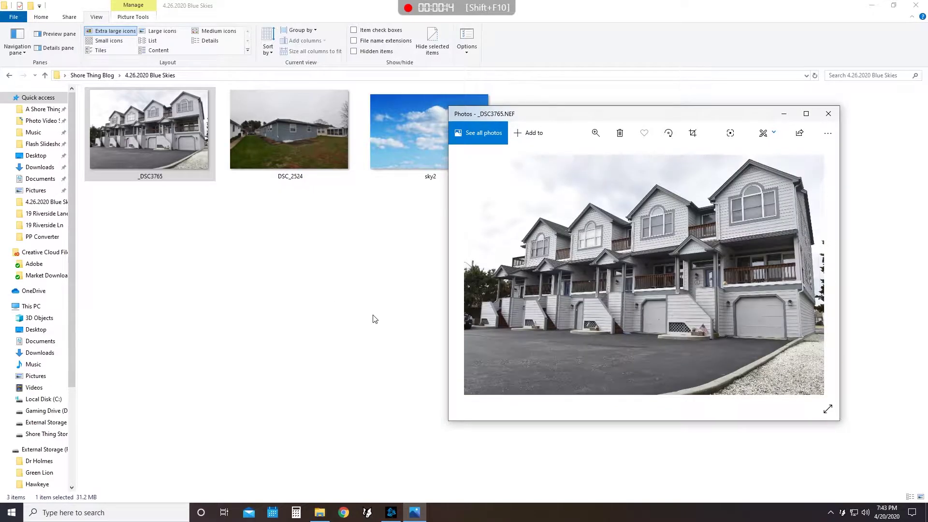
pyautogui.click(828, 114)
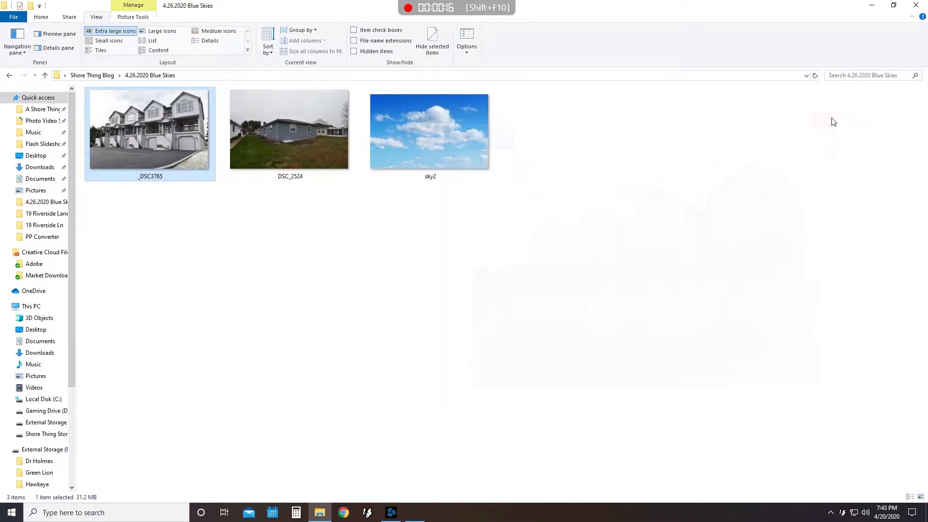
# Open the _DSC3765 raw photo with Adobe Photoshop 2020.
pyautogui.rightClick(172, 143)
pyautogui.moveTo(279, 246)
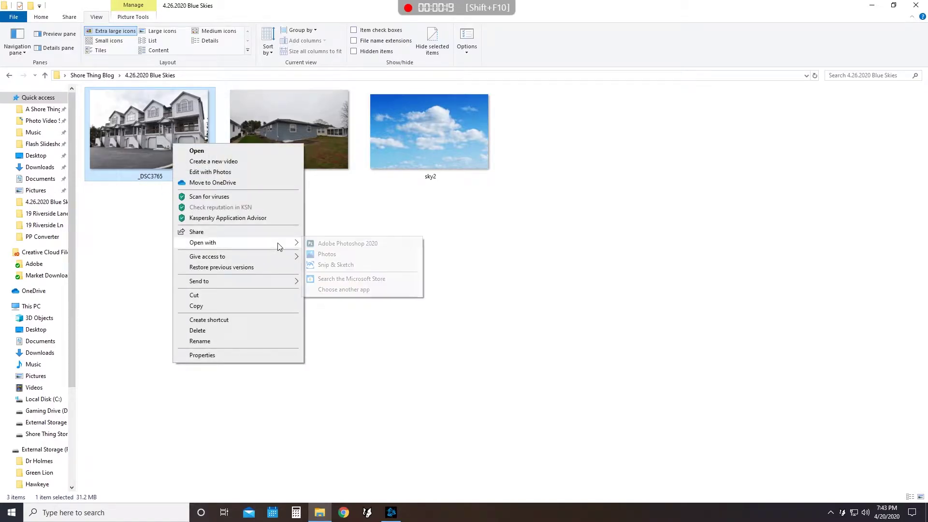
pyautogui.click(344, 243)
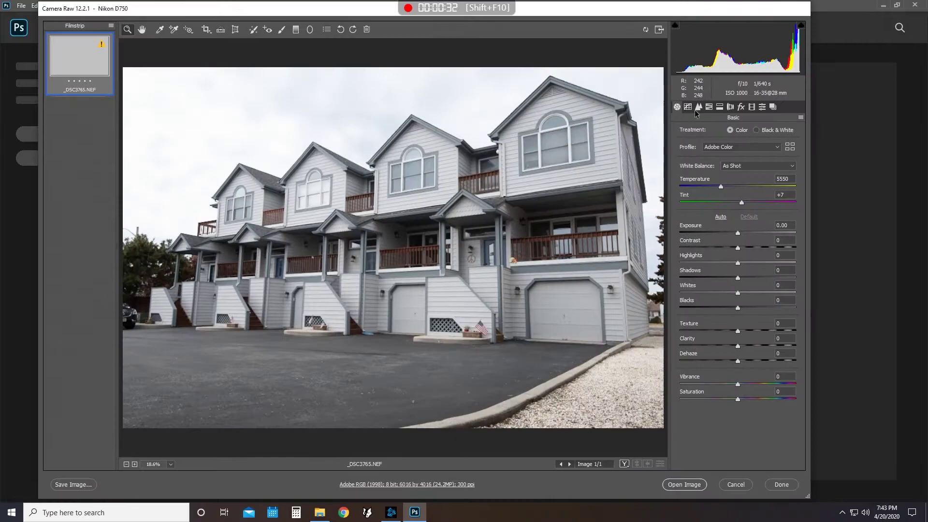
# Enable lens profile corrections for the raw photo and straighten its perspective with the automatic Upright correction.
pyautogui.click(730, 106)
pyautogui.click(700, 159)
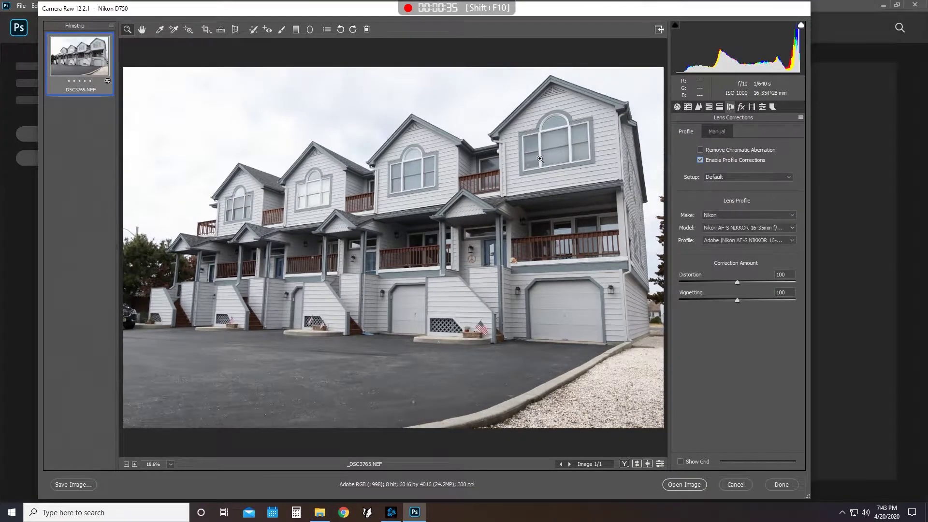
pyautogui.click(235, 29)
pyautogui.click(719, 138)
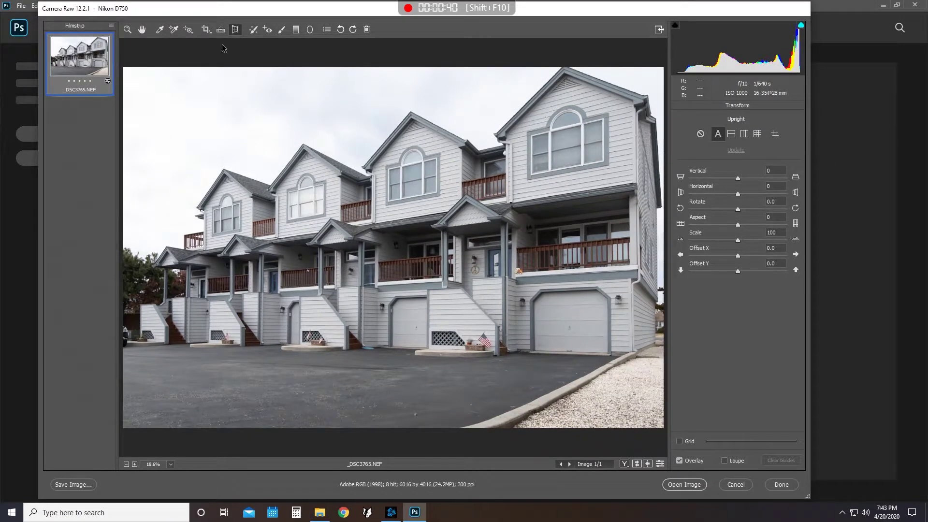
pyautogui.click(137, 30)
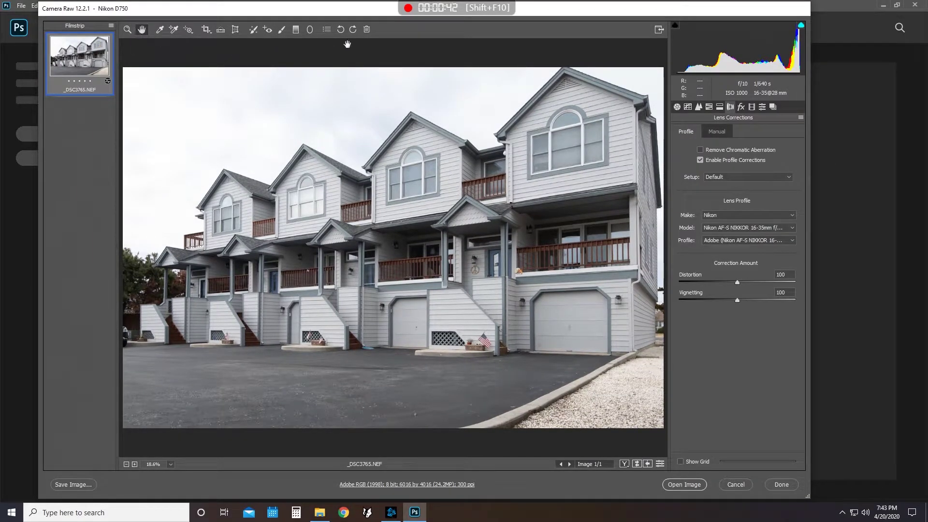
# Apply the automatic basic tone adjustments to the raw photo and set Exposure to +0.27.
pyautogui.click(677, 107)
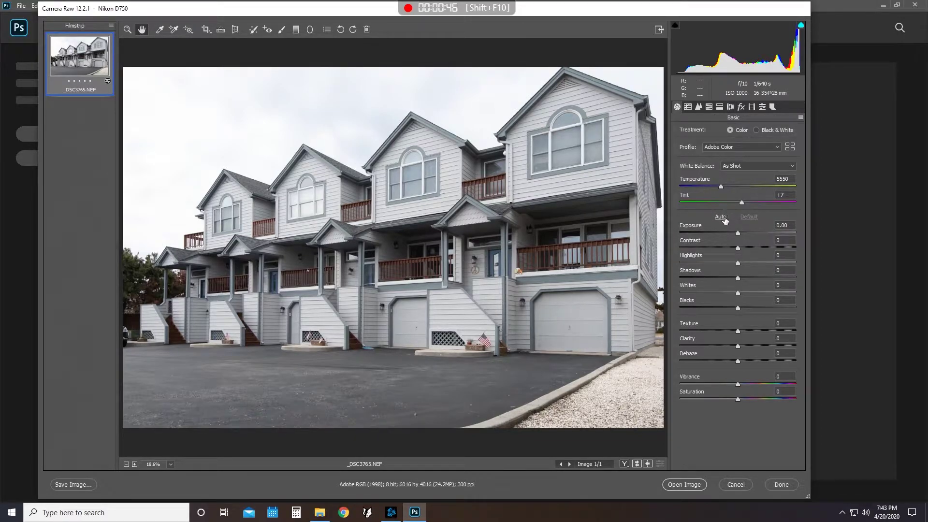
pyautogui.click(723, 217)
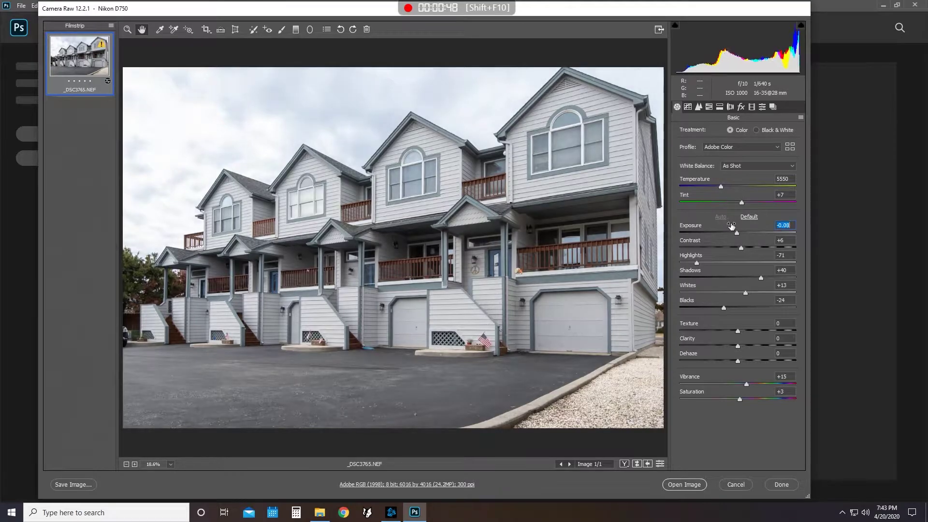
pyautogui.moveTo(731, 225); pyautogui.dragTo(739, 225)
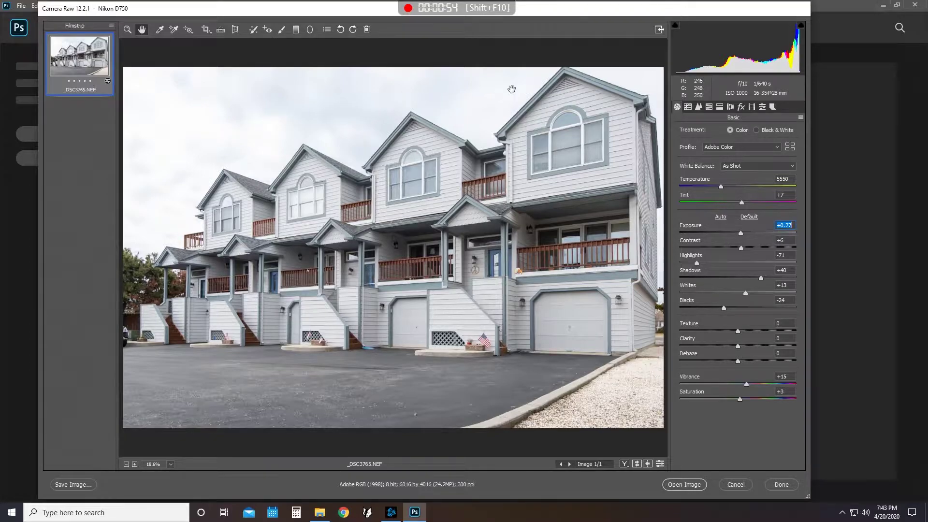
# Set Highlights to +3 and Whites to +28, increase Clarity slightly, and open the developed image for editing.
pyautogui.moveTo(696, 263); pyautogui.dragTo(748, 291)
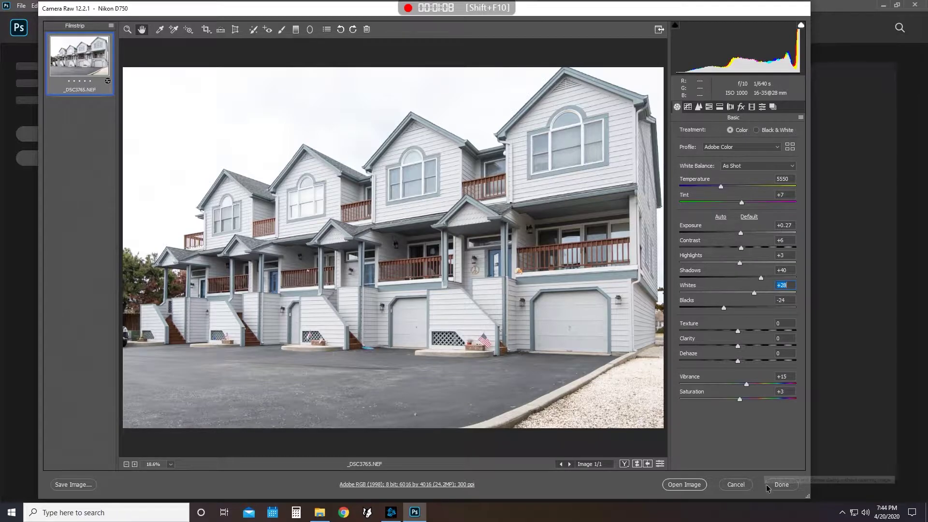
pyautogui.moveTo(737, 346); pyautogui.dragTo(751, 347)
pyautogui.click(683, 484)
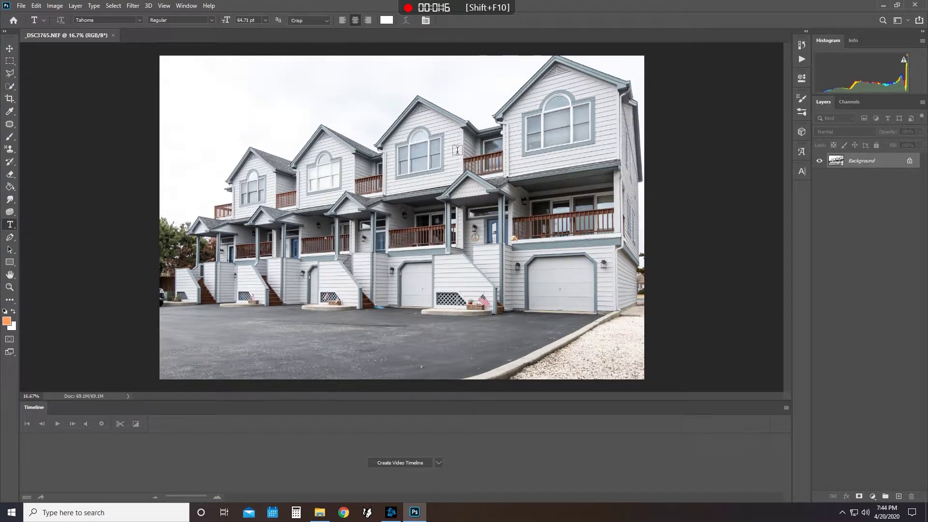
# Resize the house image proportionally to a width of 2500 pixels.
pyautogui.hotkey('ctrl', 'alt', 'i')
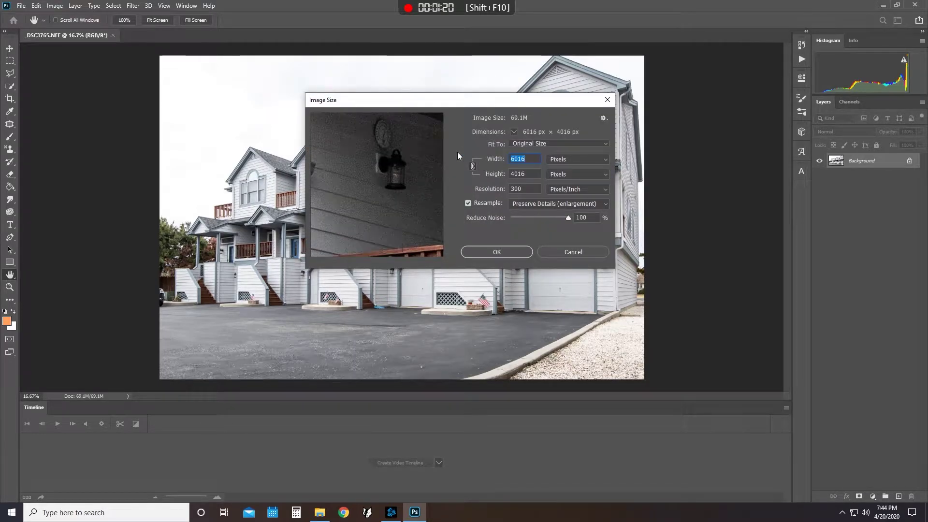
pyautogui.write('2500')
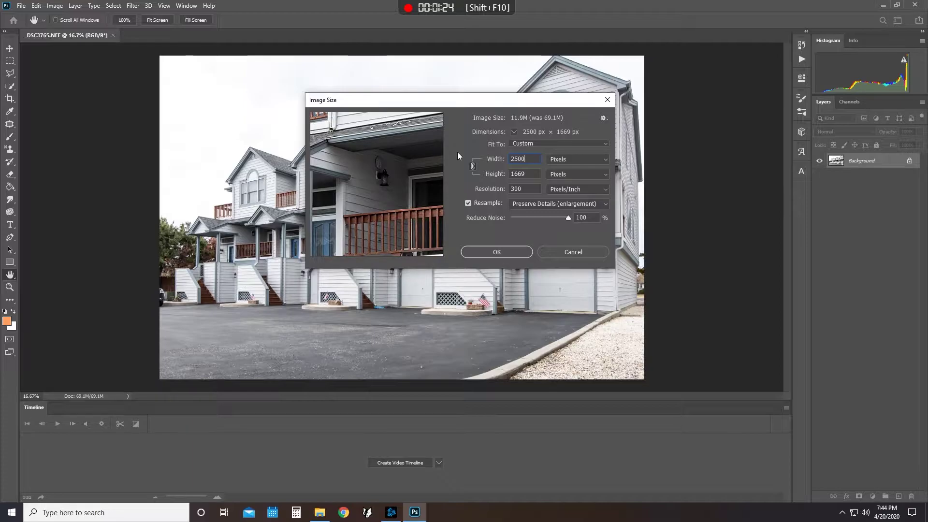
pyautogui.click(483, 253)
pyautogui.press('t')
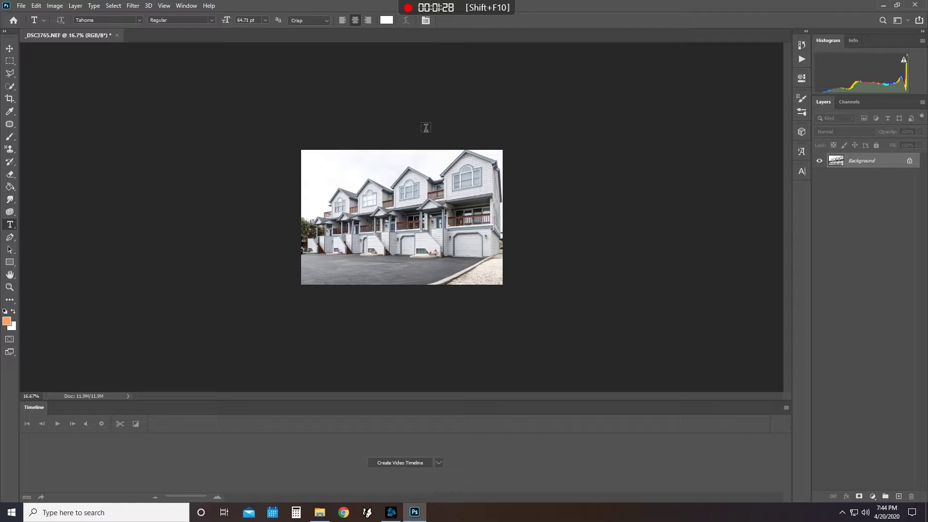
# Open sky2.jpg from the 4.26.2020 Blue Skies folder inside Shore Thing Blog on the Desktop.
pyautogui.click(21, 5)
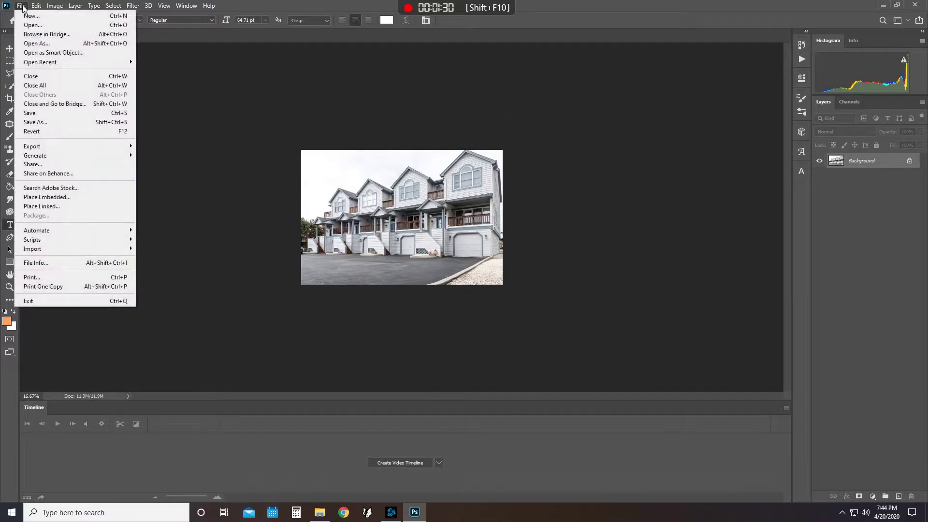
pyautogui.click(44, 19)
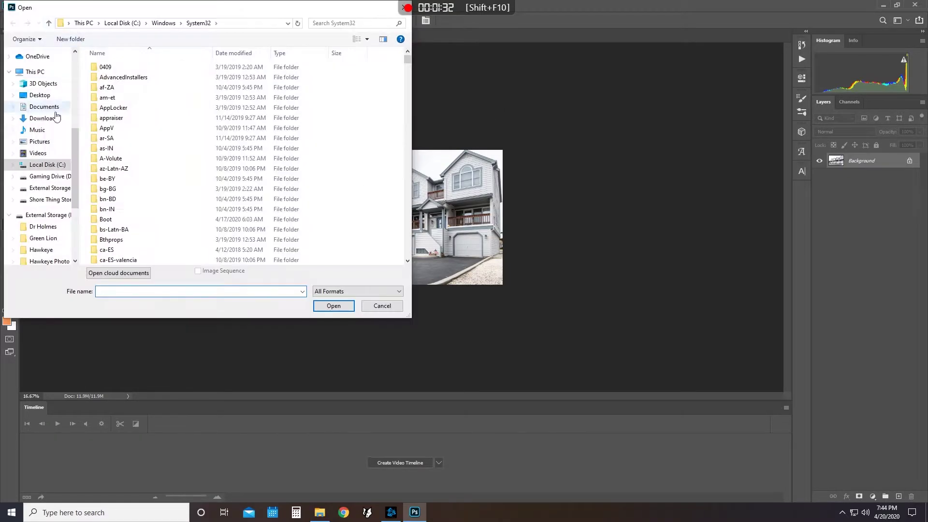
pyautogui.click(39, 95)
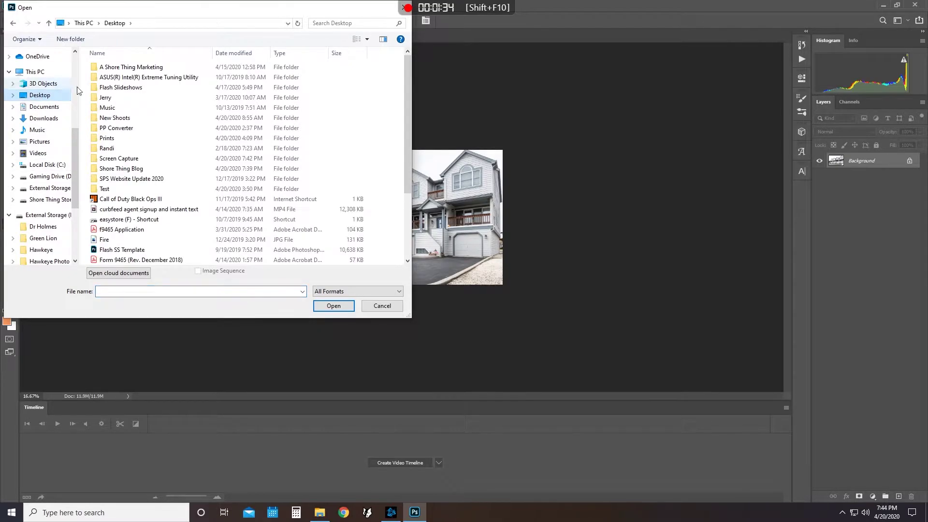
pyautogui.doubleClick(143, 172)
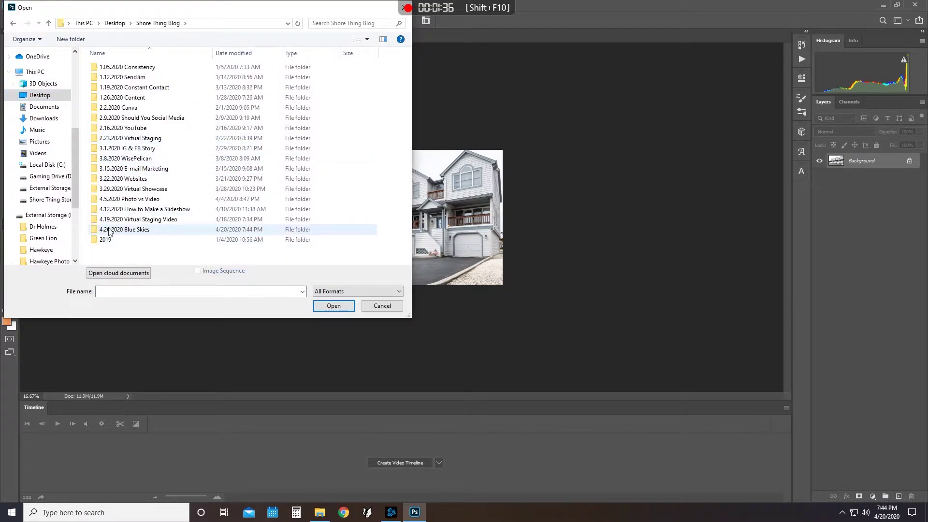
pyautogui.doubleClick(124, 229)
pyautogui.click(265, 86)
pyautogui.doubleClick(266, 83)
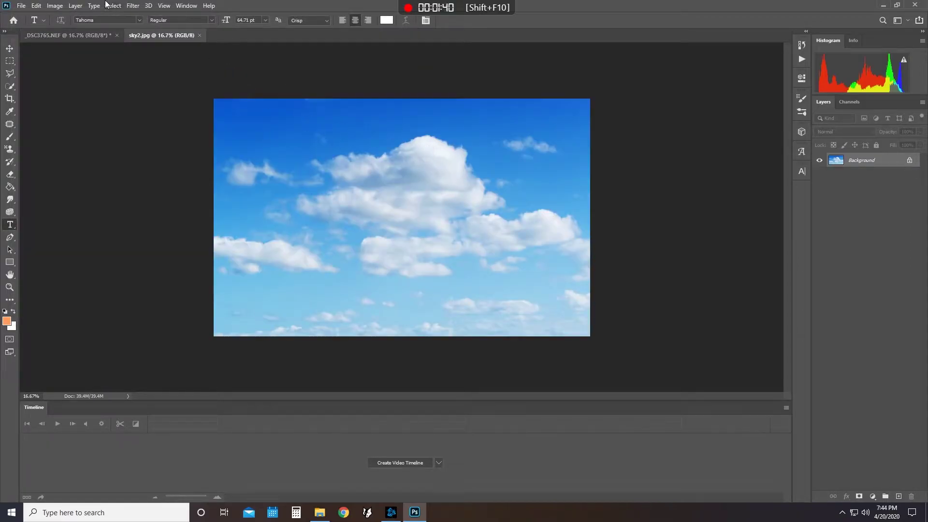
# Copy the entire sky2 image and paste it as a new layer into the _DSC3765 house document.
pyautogui.click(36, 7)
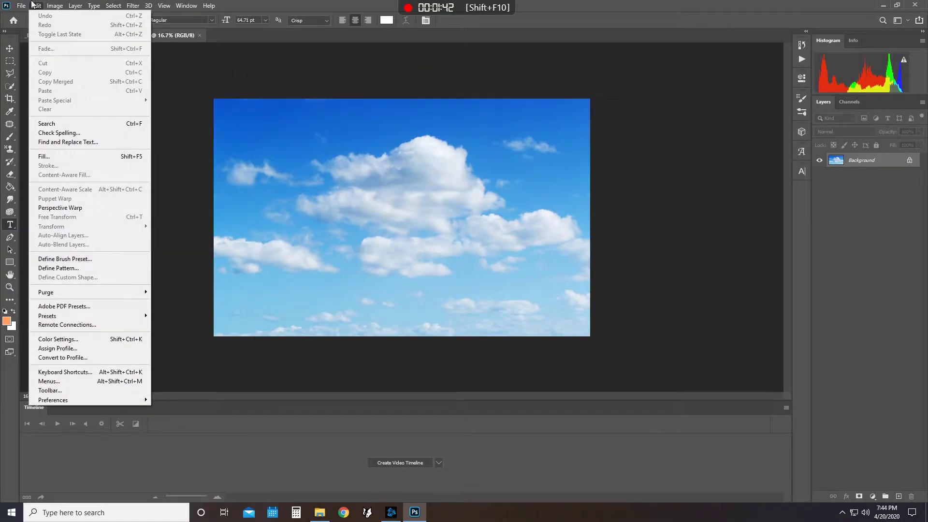
pyautogui.hotkey('ctrl', 'a')
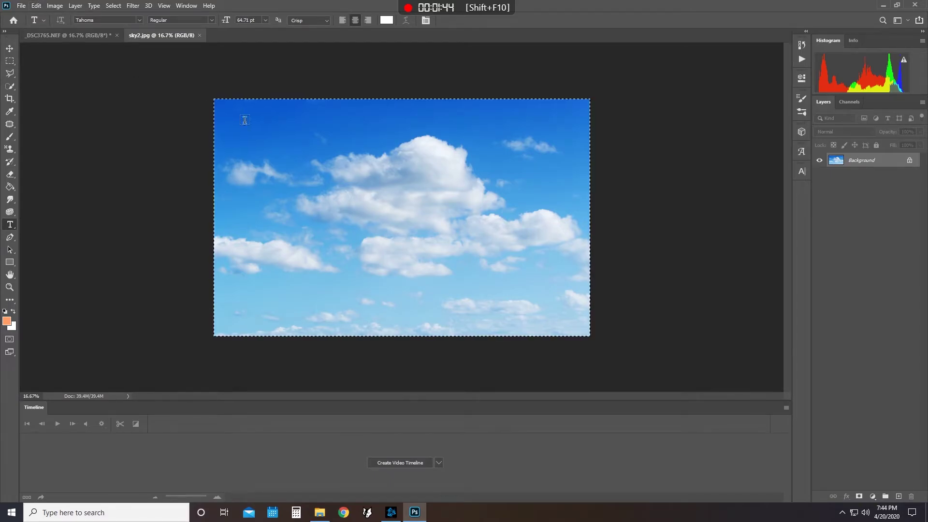
pyautogui.click(41, 5)
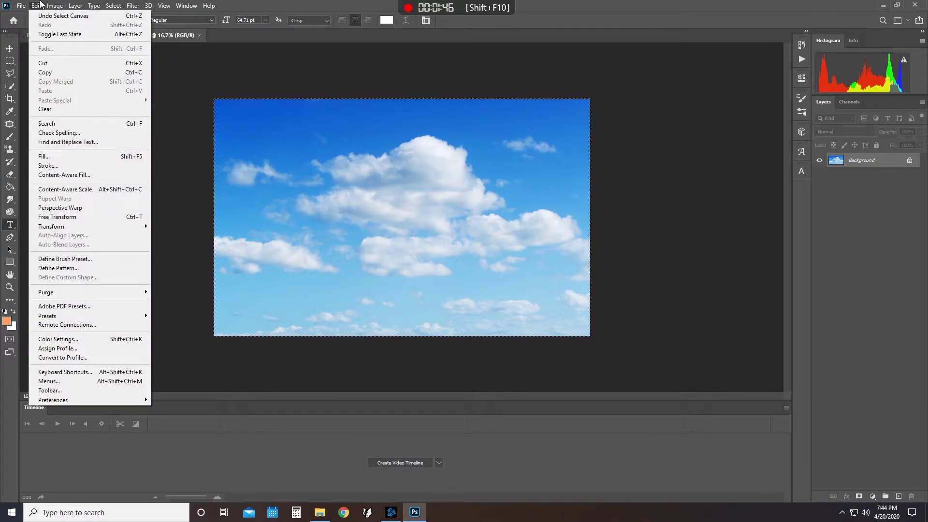
pyautogui.click(40, 5)
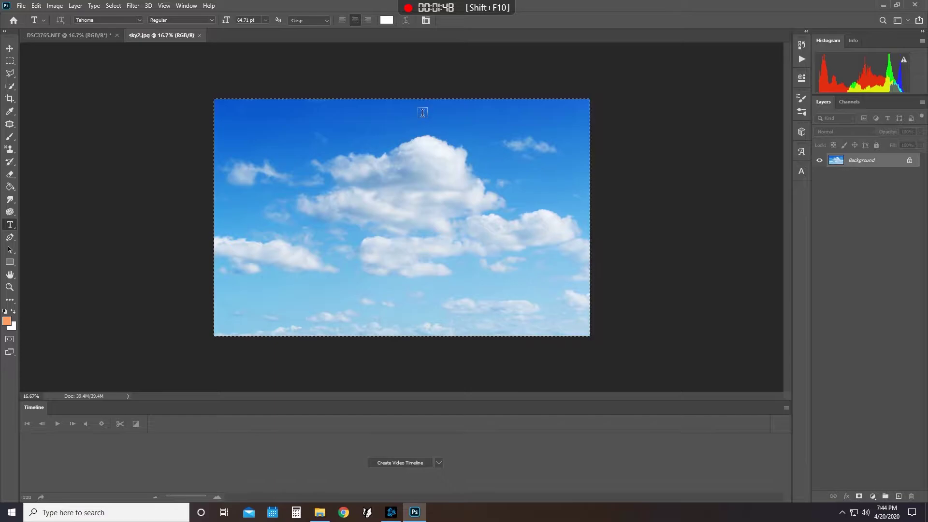
pyautogui.hotkey('ctrl', 'Tab')
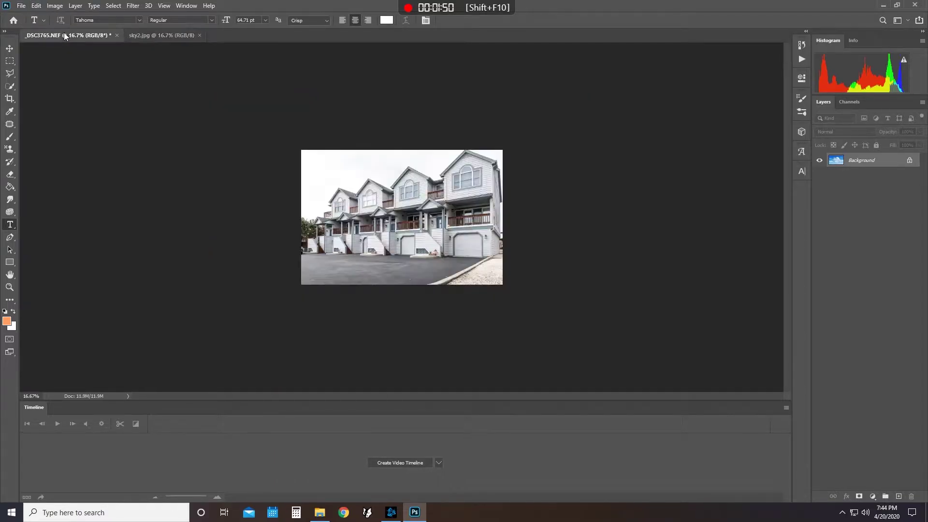
pyautogui.hotkey('ctrl', 'v')
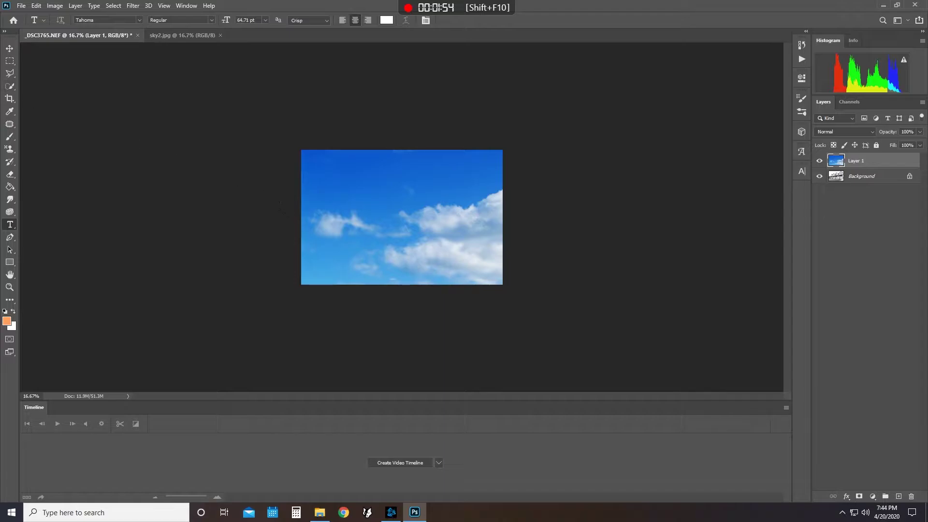
# Scale the sky layer to about 58% width and 42% height, rotate it about 0.5°, and position it across the photo's upper half.
pyautogui.click(37, 5)
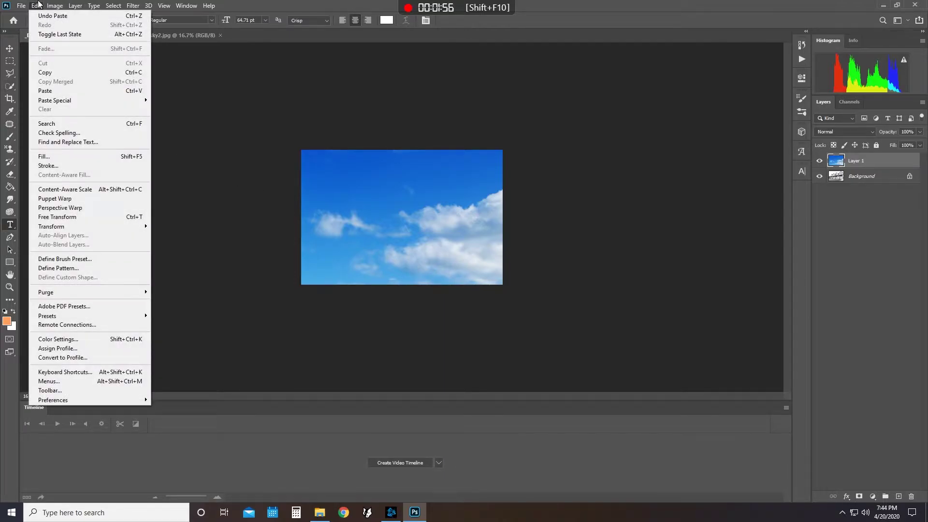
pyautogui.click(115, 218)
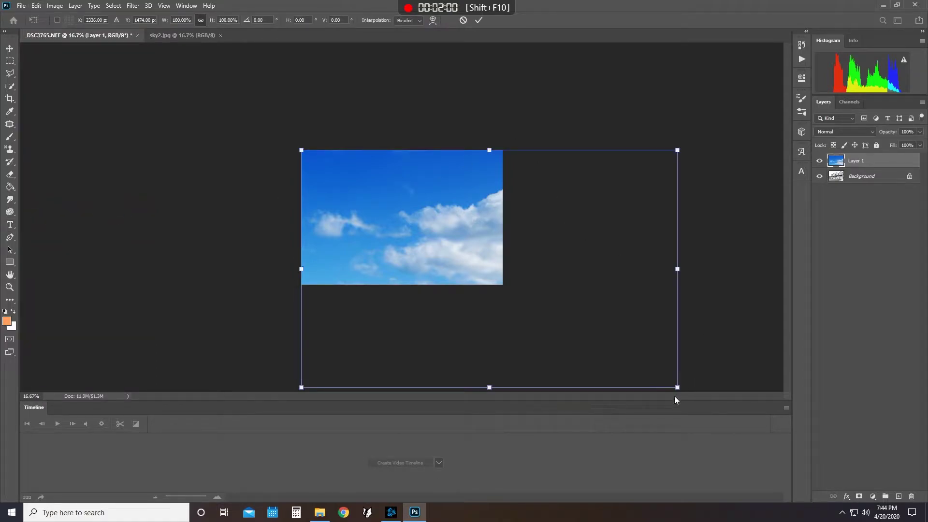
pyautogui.moveTo(677, 386); pyautogui.dragTo(501, 276)
pyautogui.moveTo(421, 263); pyautogui.dragTo(418, 201)
pyautogui.moveTo(502, 165); pyautogui.dragTo(509, 164)
pyautogui.moveTo(407, 97); pyautogui.dragTo(404, 123)
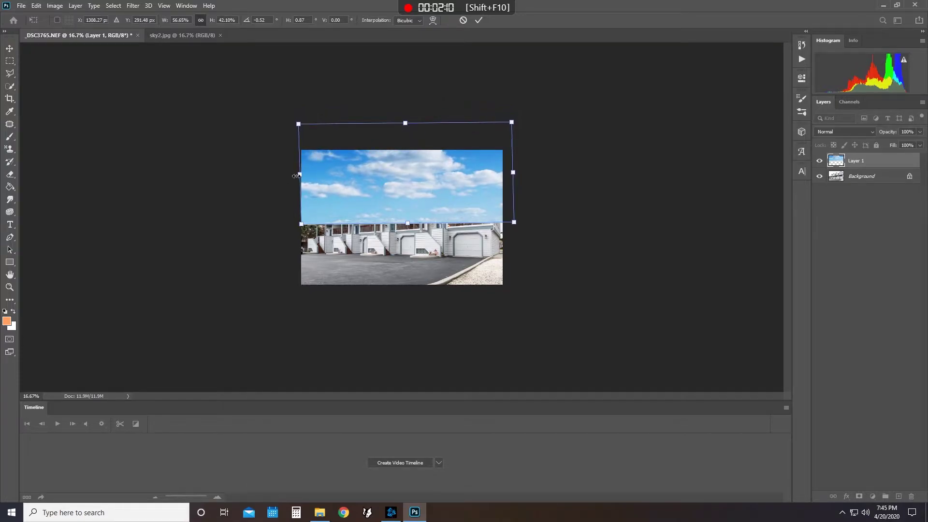
pyautogui.moveTo(302, 174); pyautogui.dragTo(297, 174)
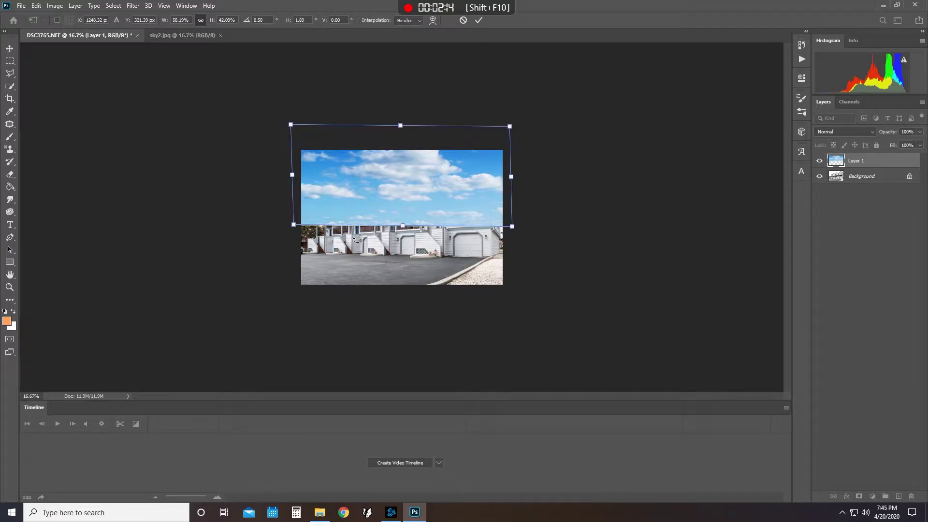
pyautogui.scroll(4, 355, 241)
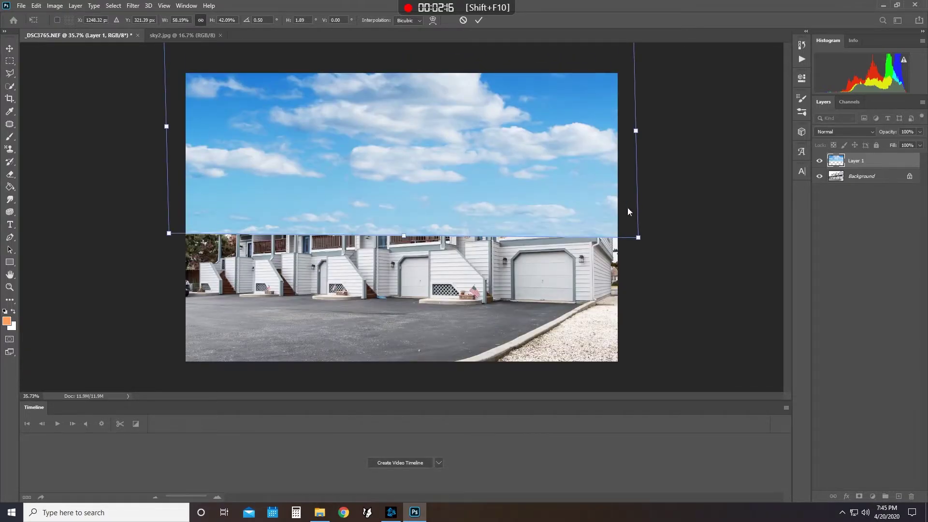
pyautogui.press('Return')
pyautogui.press('space')
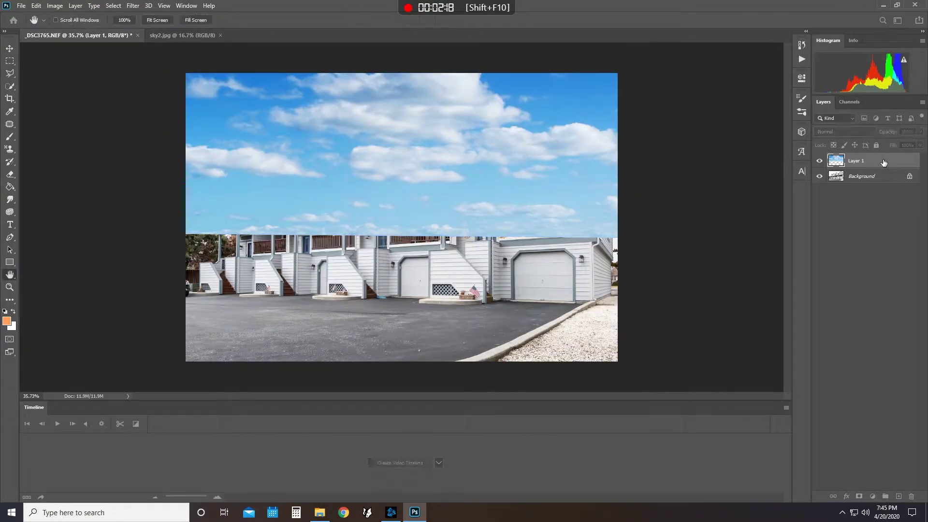
# Set the sky layer's blend mode to Multiply in its Layer Style blending options.
pyautogui.moveTo(103, 176); pyautogui.dragTo(167, 93)
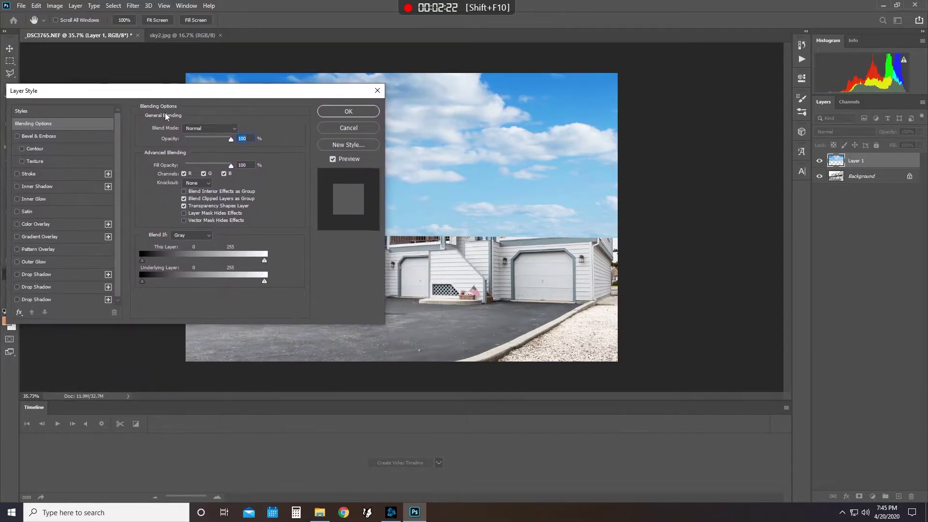
pyautogui.click(220, 129)
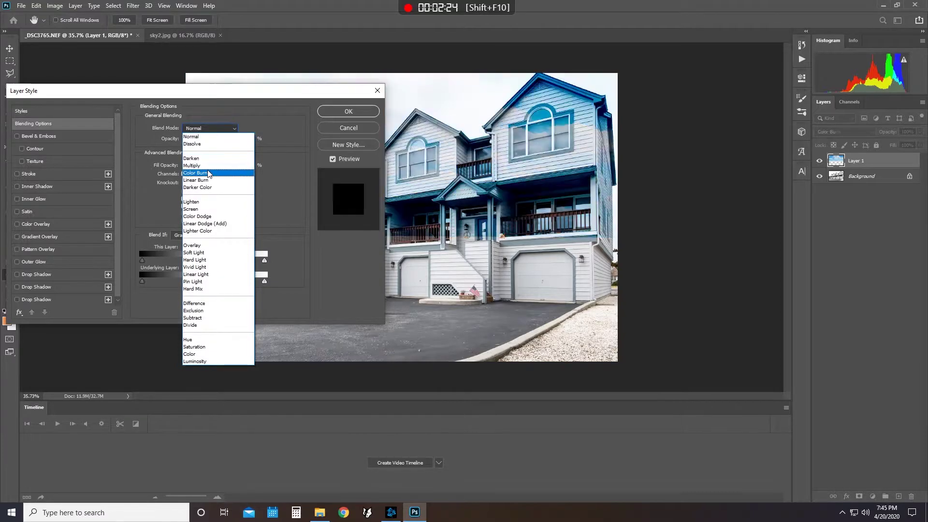
pyautogui.click(207, 166)
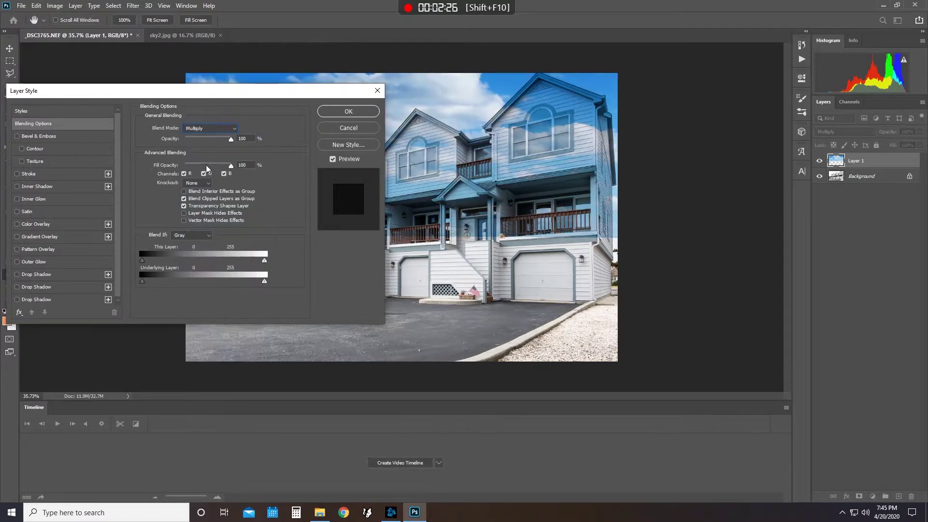
# Split the Underlying Layer's black Blend If slider to 188 / 255 and apply the layer style.
pyautogui.moveTo(183, 97); pyautogui.dragTo(136, 193)
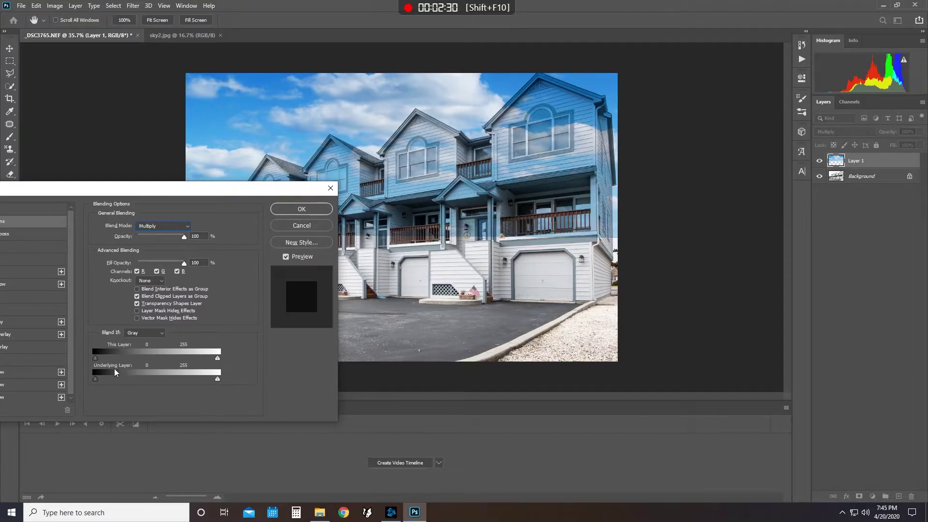
pyautogui.moveTo(105, 376); pyautogui.dragTo(219, 381)
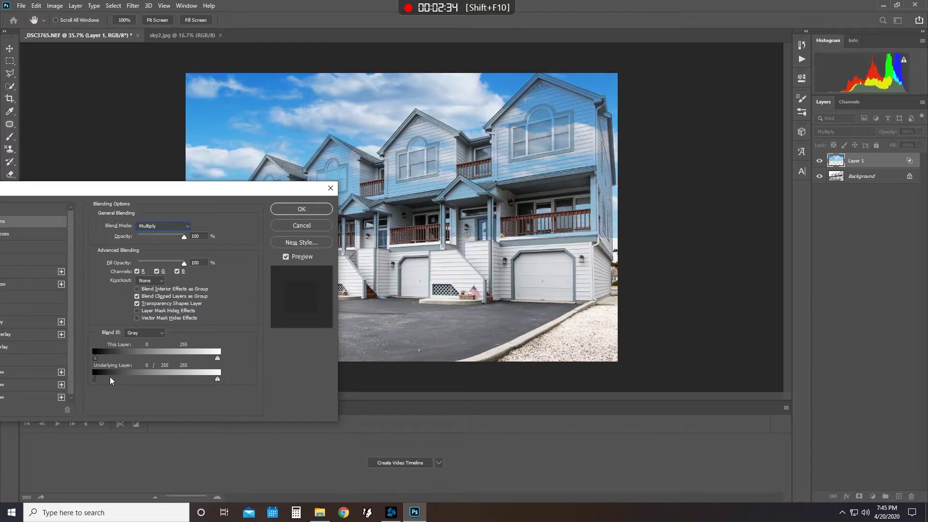
pyautogui.moveTo(135, 381); pyautogui.dragTo(207, 397)
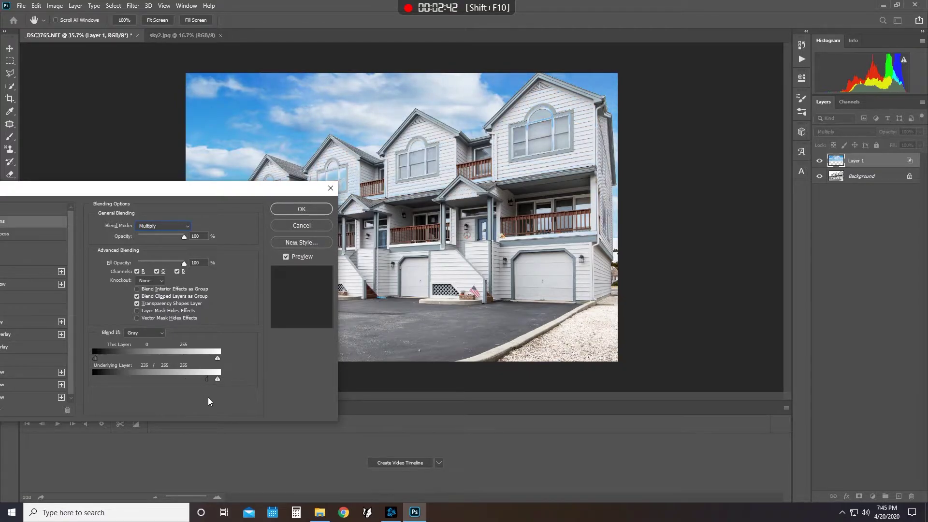
pyautogui.moveTo(210, 399); pyautogui.dragTo(187, 399)
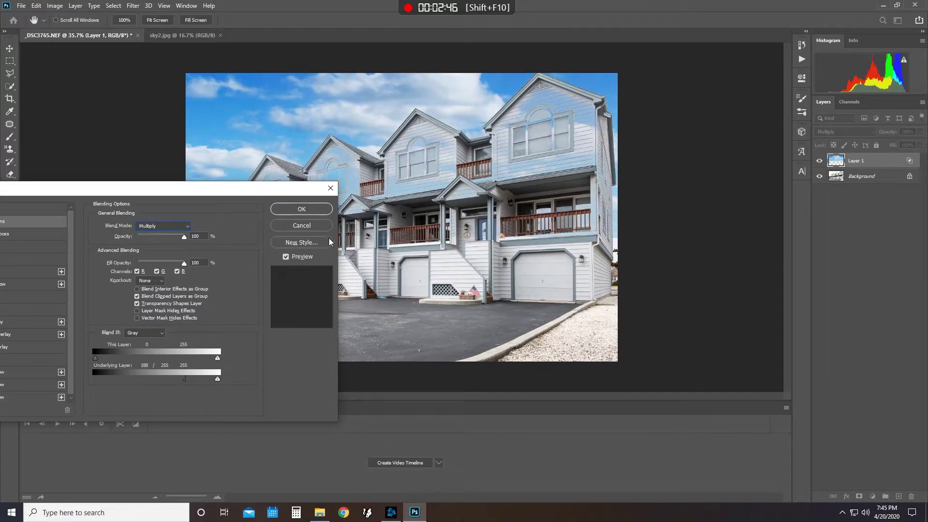
pyautogui.click(301, 210)
pyautogui.press('t')
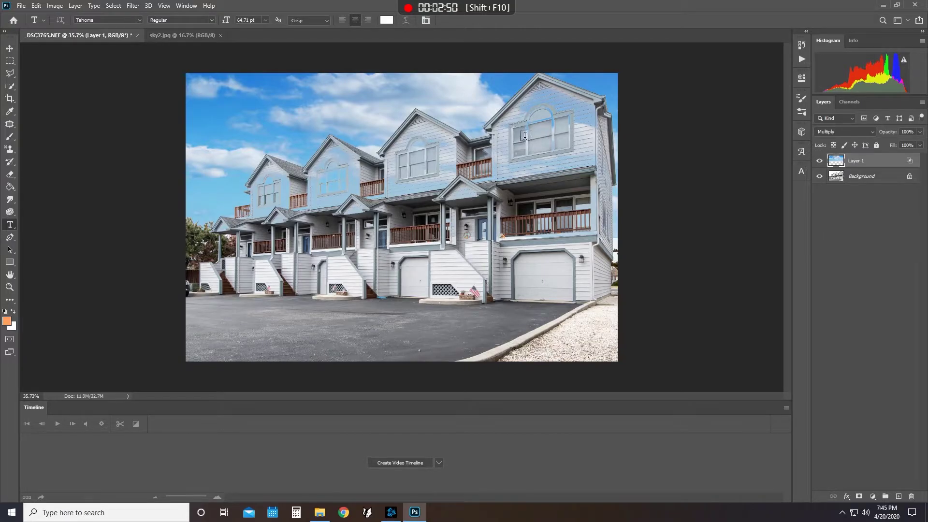
# Select the row of houses with Select Subject, leaving the sky between the rooflines out of the selection.
pyautogui.click(12, 88)
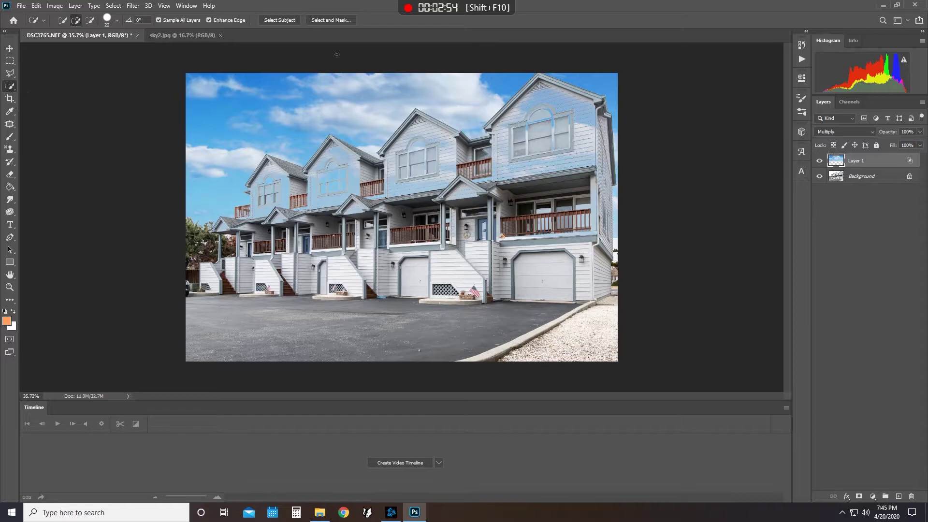
pyautogui.click(270, 21)
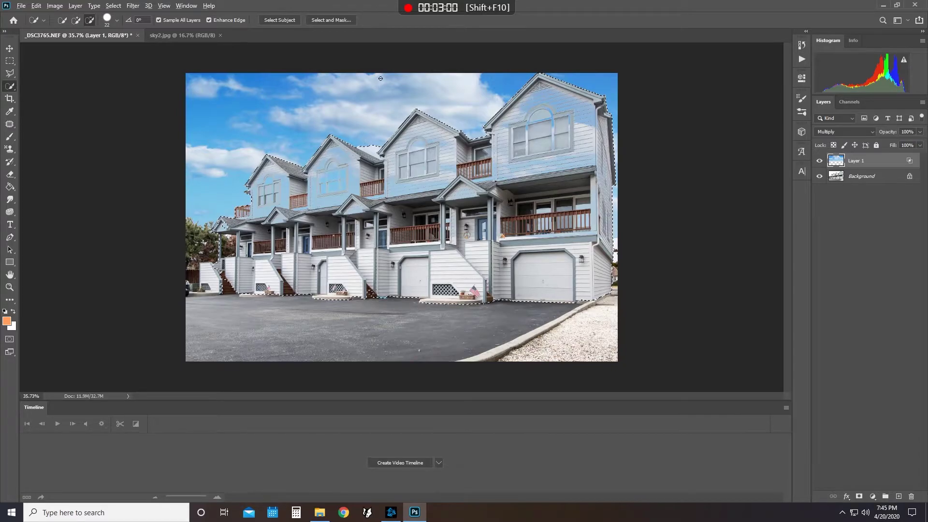
pyautogui.scroll(3, 365, 139)
pyautogui.scroll(-2, 366, 130)
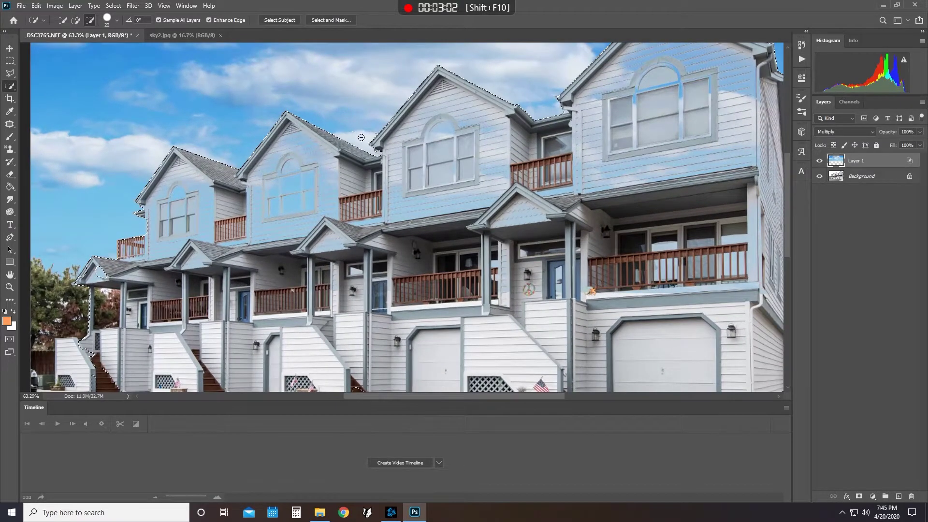
pyautogui.scroll(-2, 564, 223)
pyautogui.scroll(-2, 564, 223)
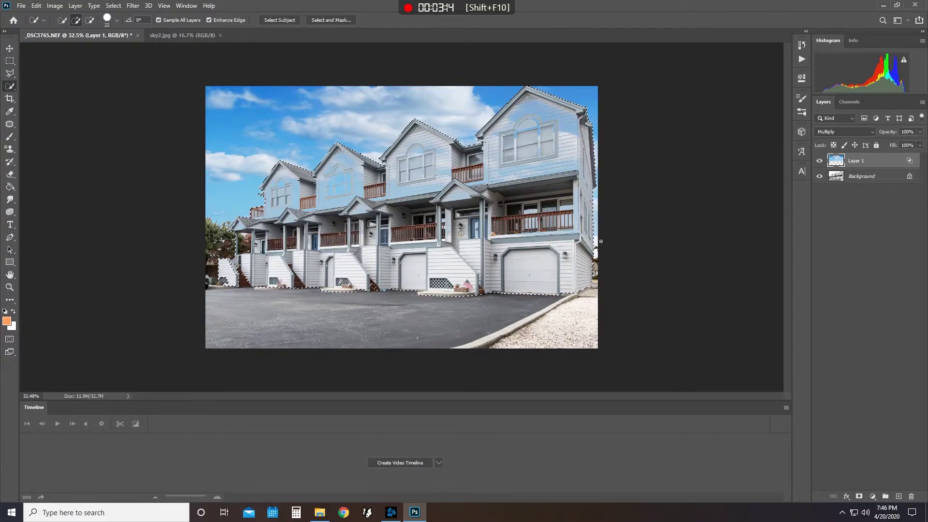
# Delete the sky layer's pixels over the selected houses, deselect, and merge the layer into the Background.
pyautogui.press('Delete')
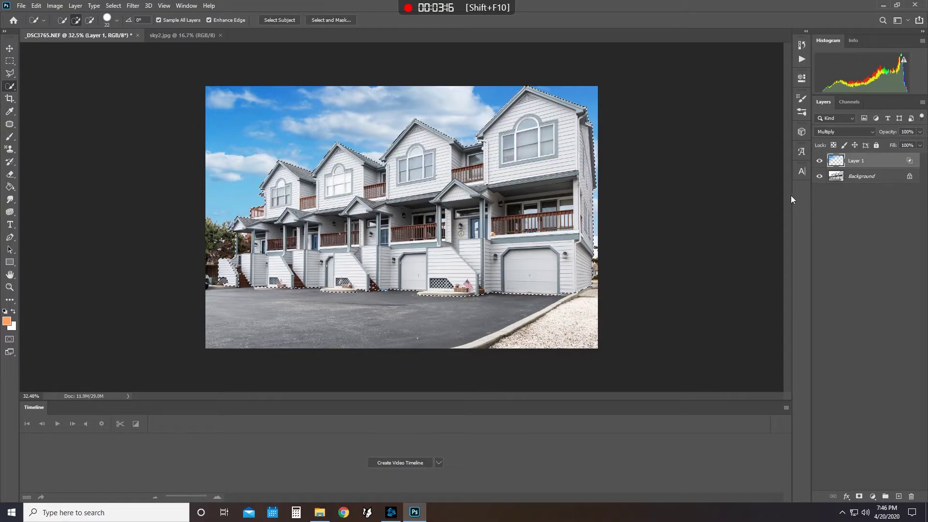
pyautogui.hotkey('ctrl', 'd')
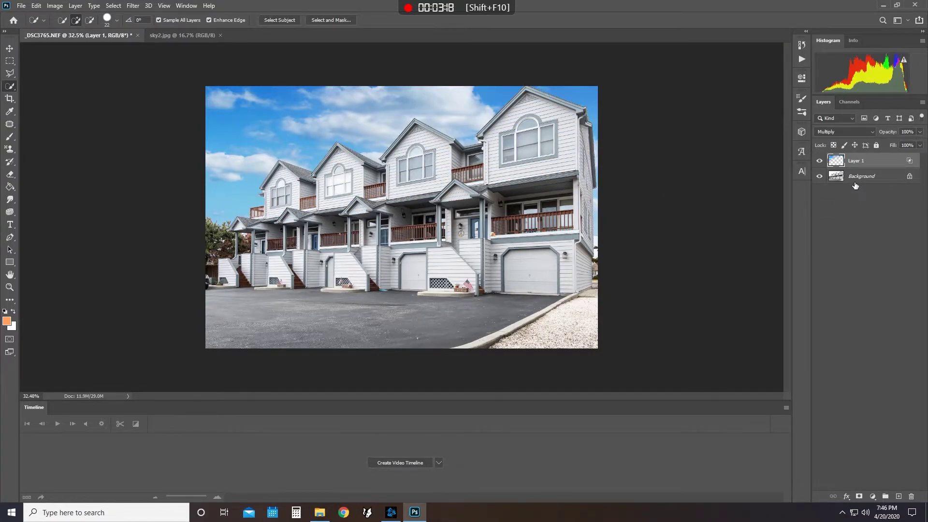
pyautogui.hotkey('ctrl', 'e')
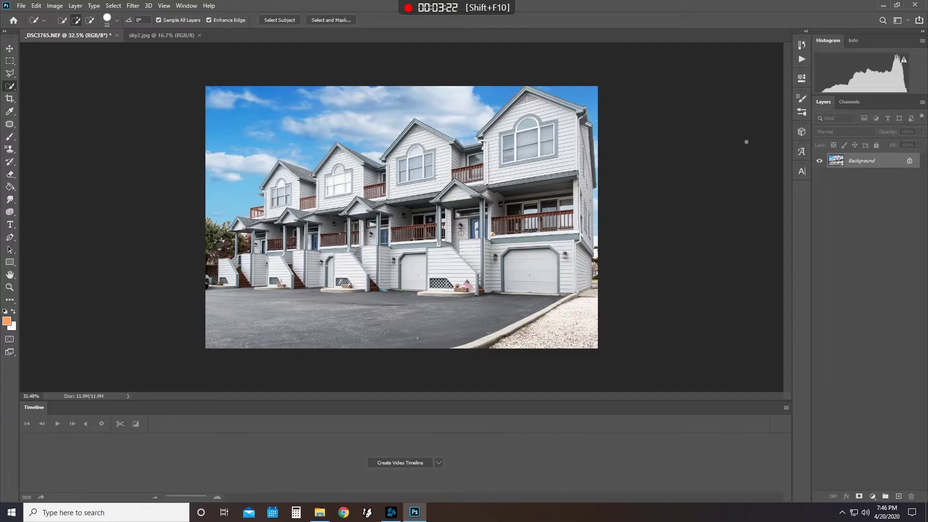
# Apply the Camera Raw filter to the merged image with Auto tone, Exposure +0.03 and Clarity +23.
pyautogui.hotkey('ctrl', 'shift', 'a')
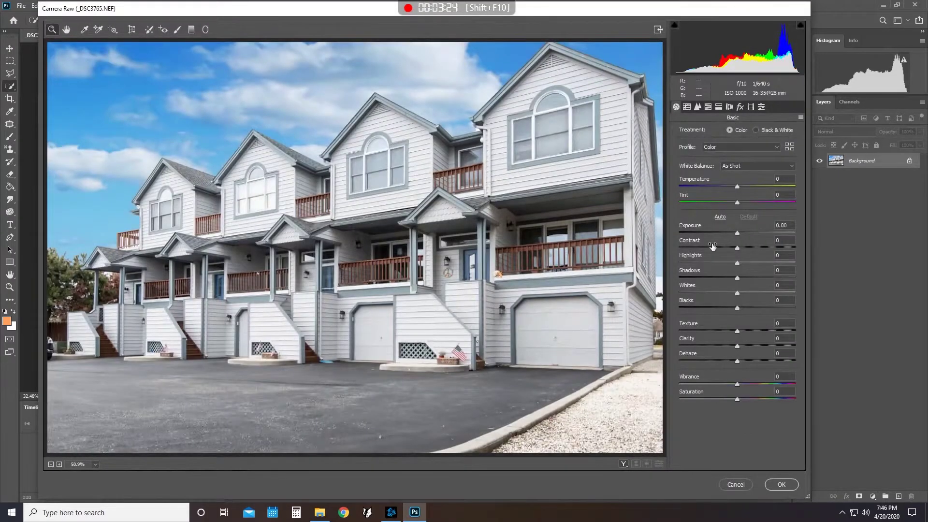
pyautogui.click(720, 217)
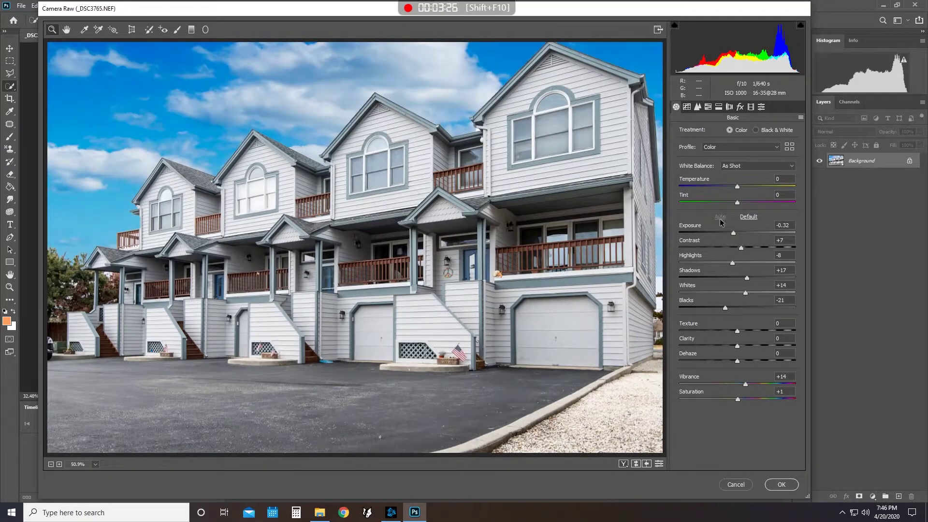
pyautogui.moveTo(735, 232); pyautogui.dragTo(743, 229)
pyautogui.moveTo(749, 346); pyautogui.dragTo(750, 346)
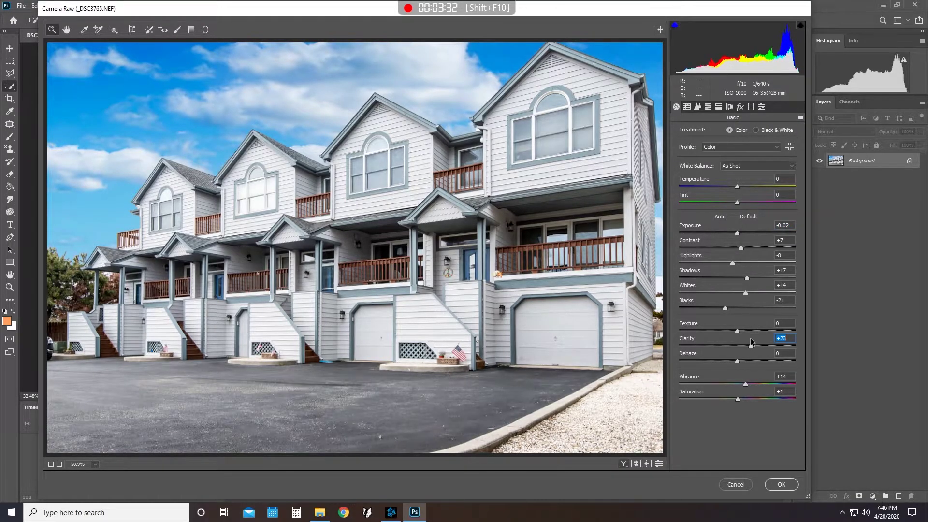
pyautogui.click(736, 231)
pyautogui.press('Up')
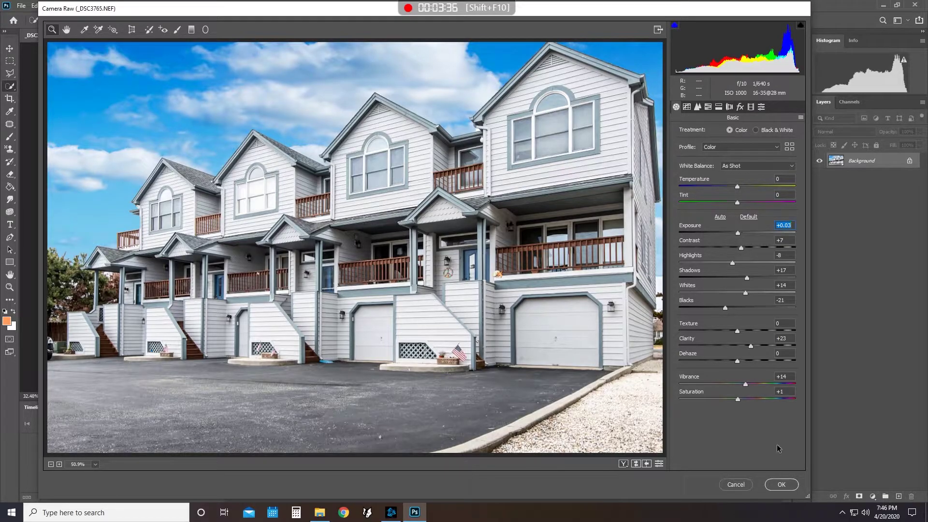
pyautogui.click(786, 480)
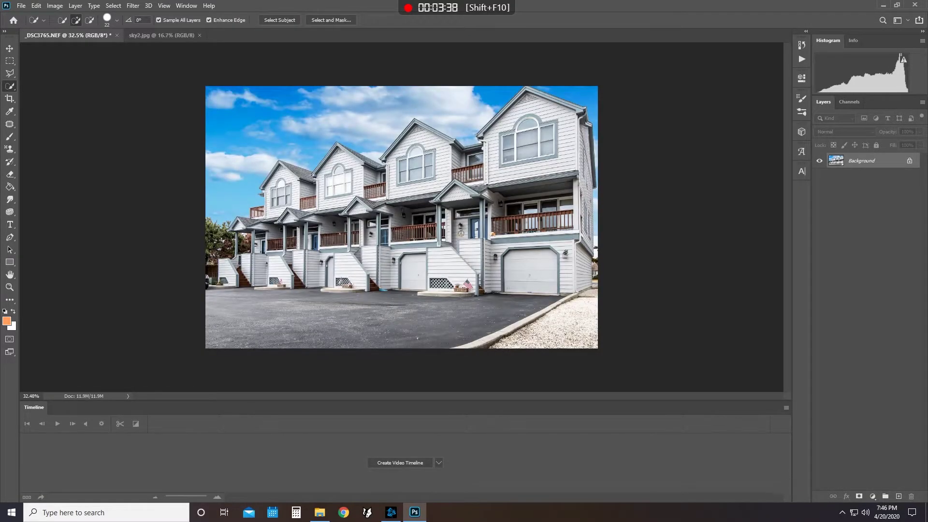
# Save the finished image as a JPEG named Front 1 in the 4.26.2020 Blue Skies folder.
pyautogui.hotkey('ctrl', 'shift', 's')
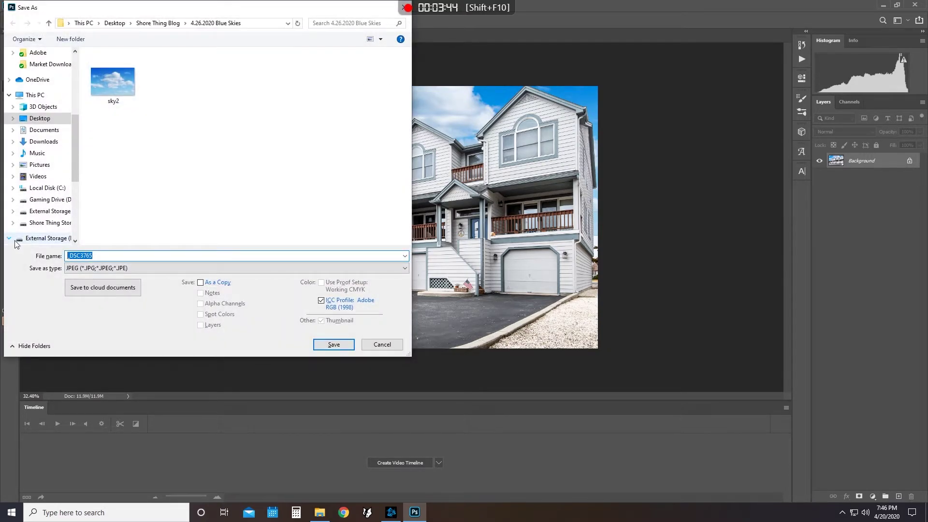
pyautogui.write('Front 1')
pyautogui.press('Return')
pyautogui.press('Return')
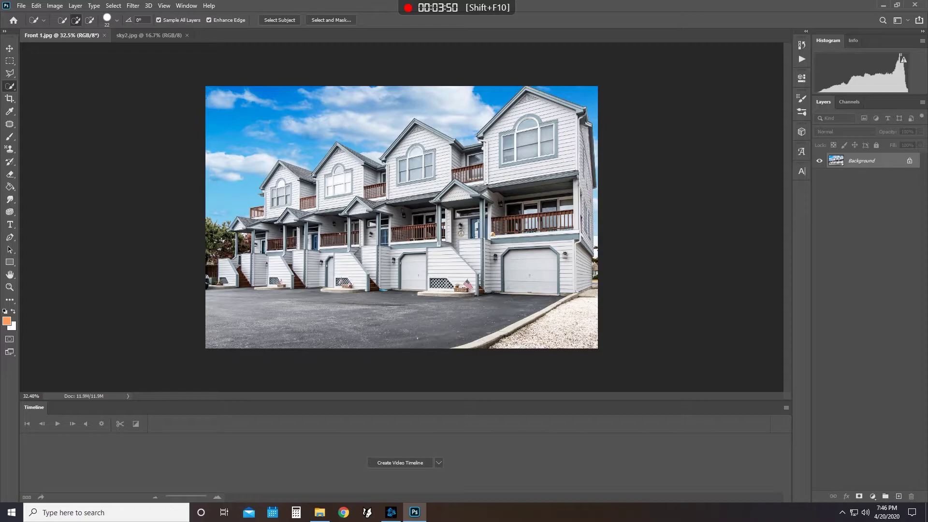
# Select the entire sky2 image and open the DSC_2524 raw photo from the 4.26.2020 Blue Skies folder.
pyautogui.hotkey('ctrl', 'Tab')
pyautogui.hotkey('ctrl', 'a')
pyautogui.hotkey('ctrl', 'o')
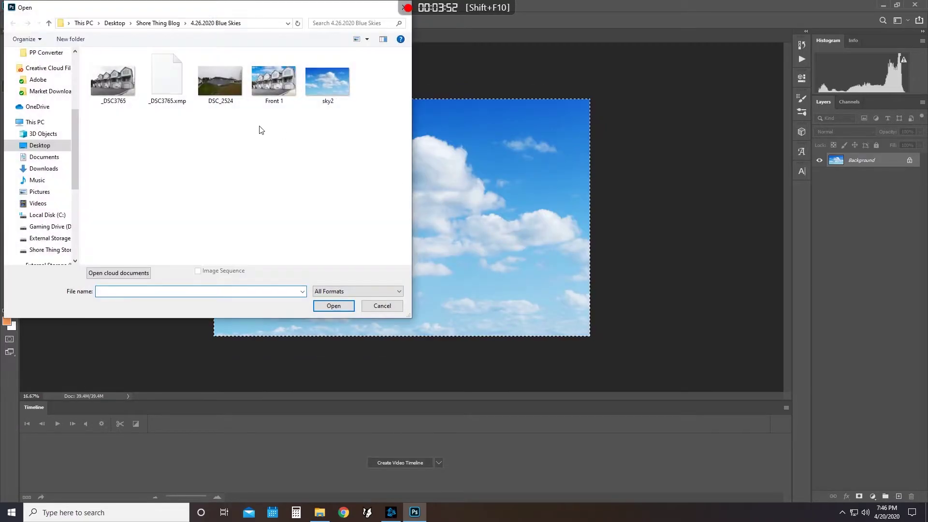
pyautogui.doubleClick(203, 68)
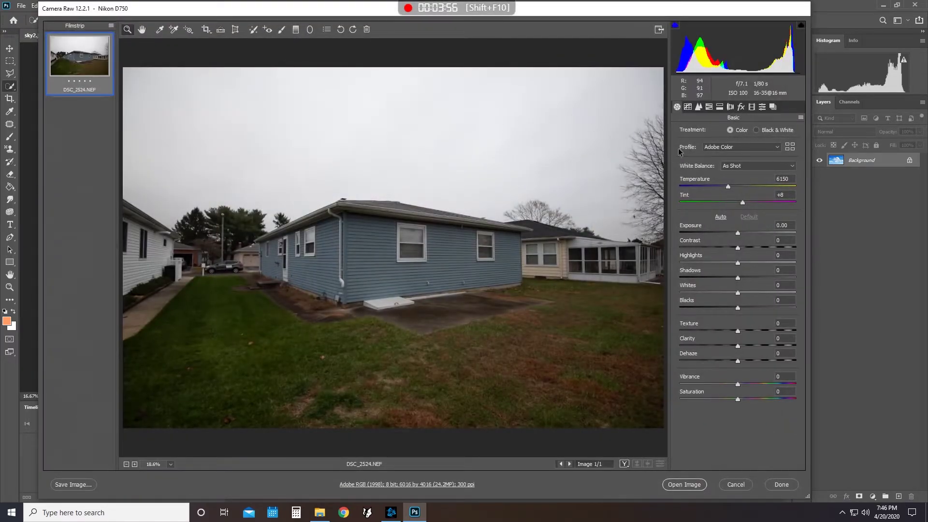
# Enable lens profile corrections for DSC_2524 and apply the Auto Upright perspective correction.
pyautogui.click(730, 106)
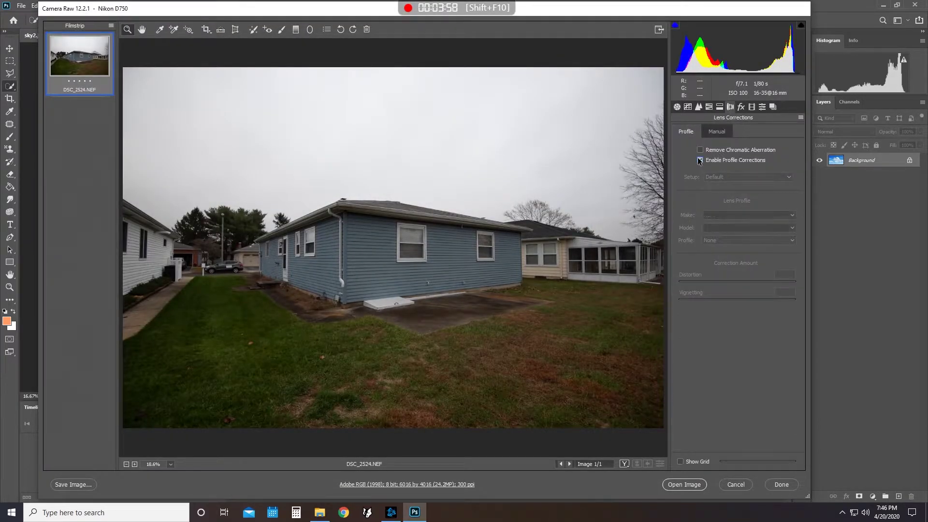
pyautogui.click(236, 29)
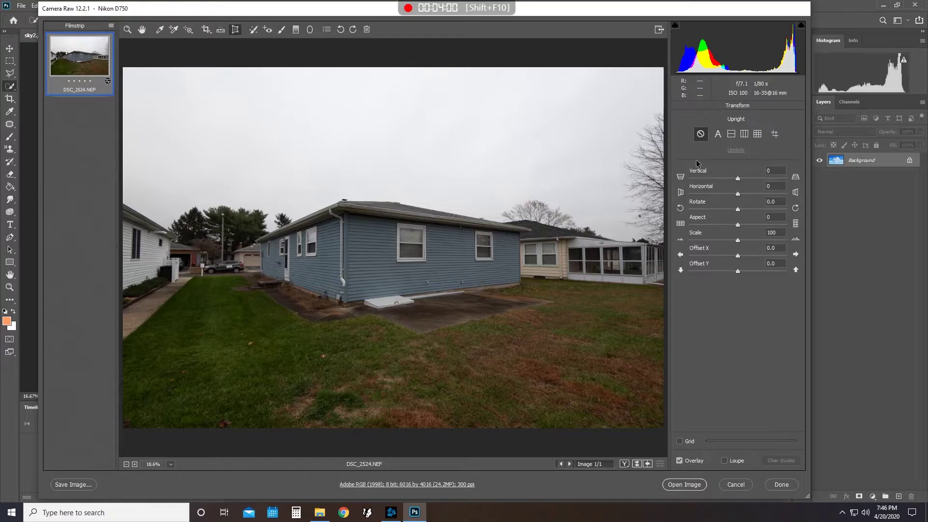
pyautogui.click(717, 134)
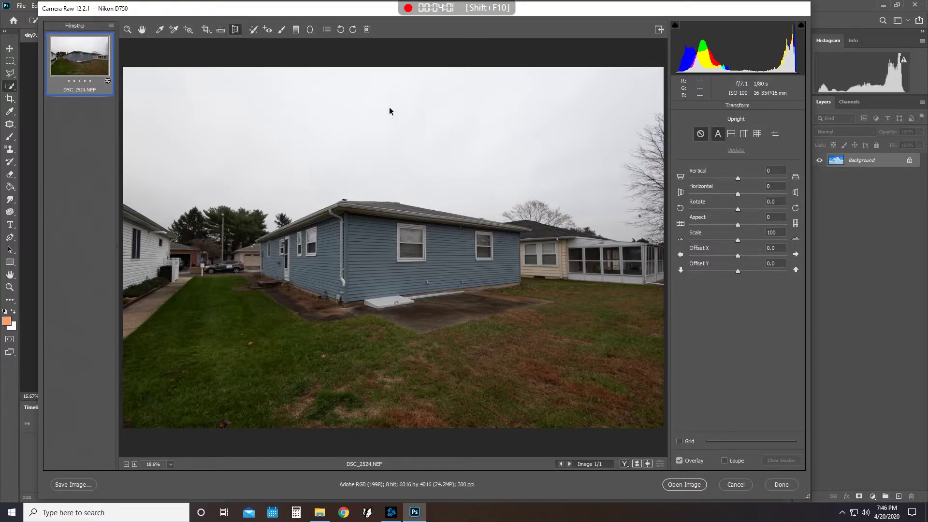
pyautogui.click(148, 32)
# Apply Auto tone to the DSC_2524 photo and set its Exposure to +0.72.
pyautogui.click(677, 107)
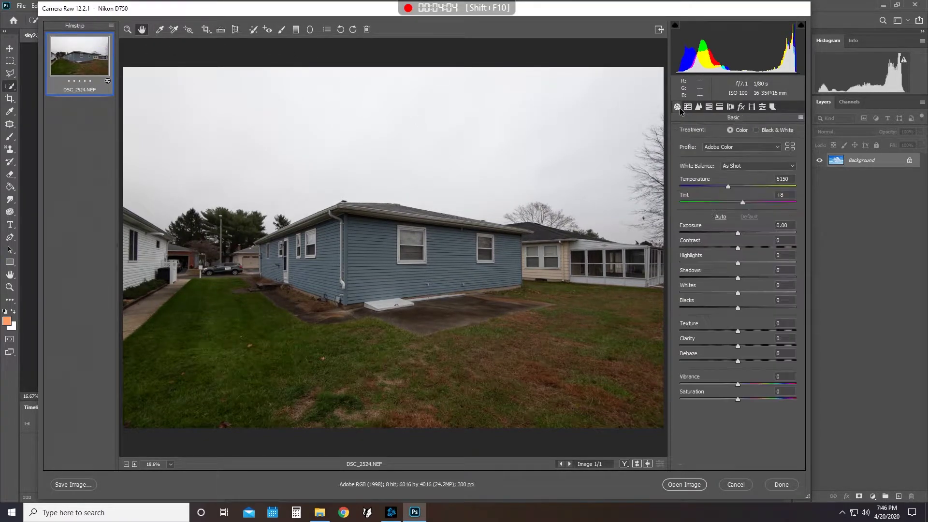
pyautogui.click(719, 216)
pyautogui.moveTo(739, 231); pyautogui.dragTo(744, 234)
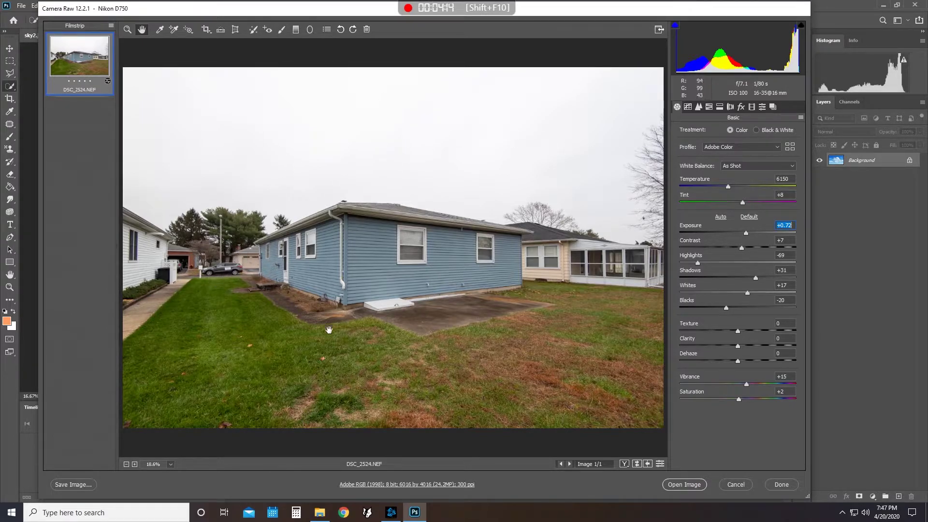
# Open the corrected DSC_2524 photo for editing and fill a small lassoed area on the parked car.
pyautogui.click(683, 484)
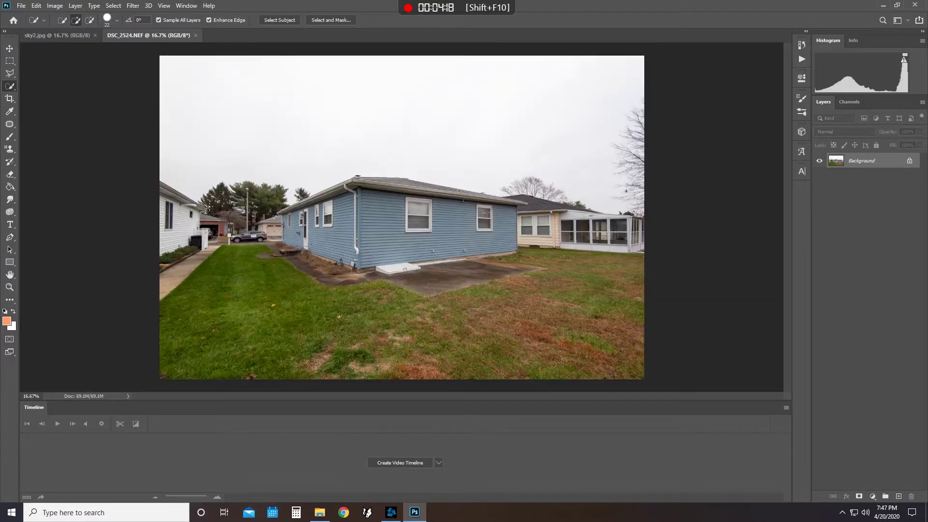
pyautogui.click(8, 73)
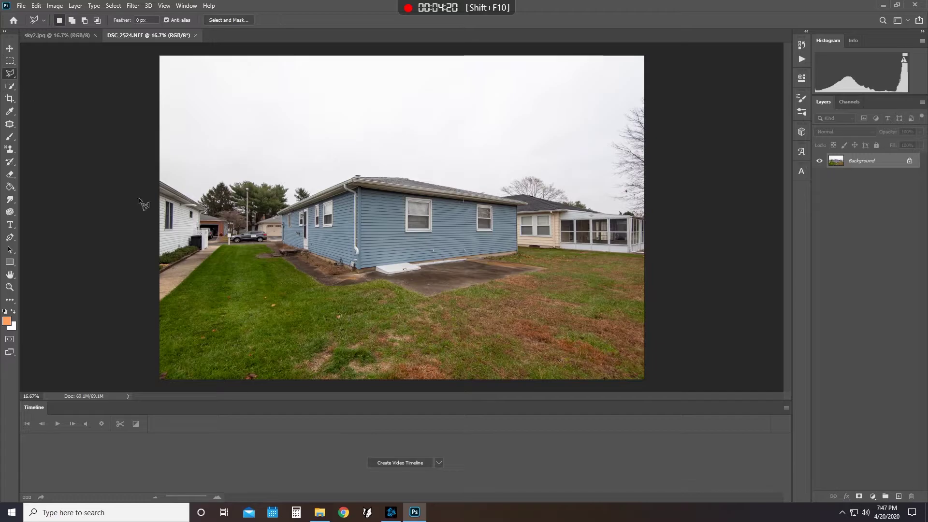
pyautogui.click(249, 236)
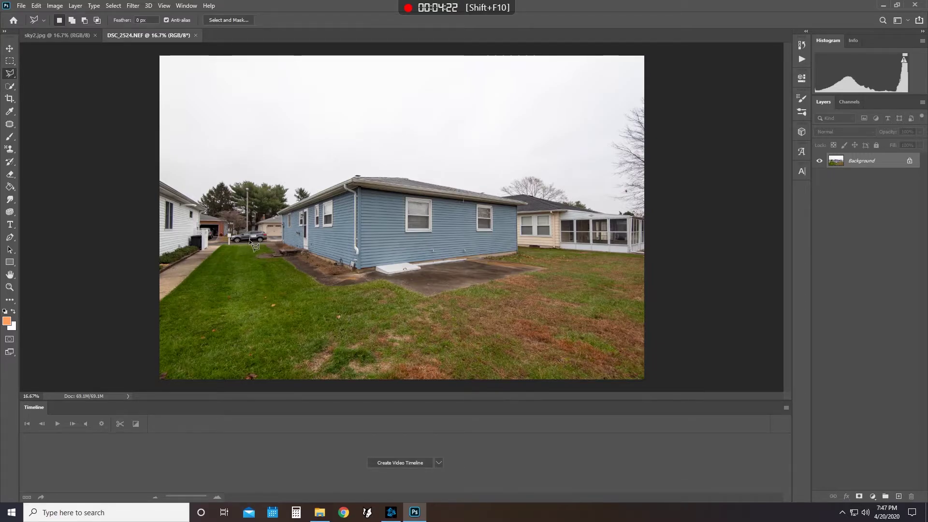
pyautogui.click(258, 237)
pyautogui.click(251, 238)
pyautogui.press('BackSpace')
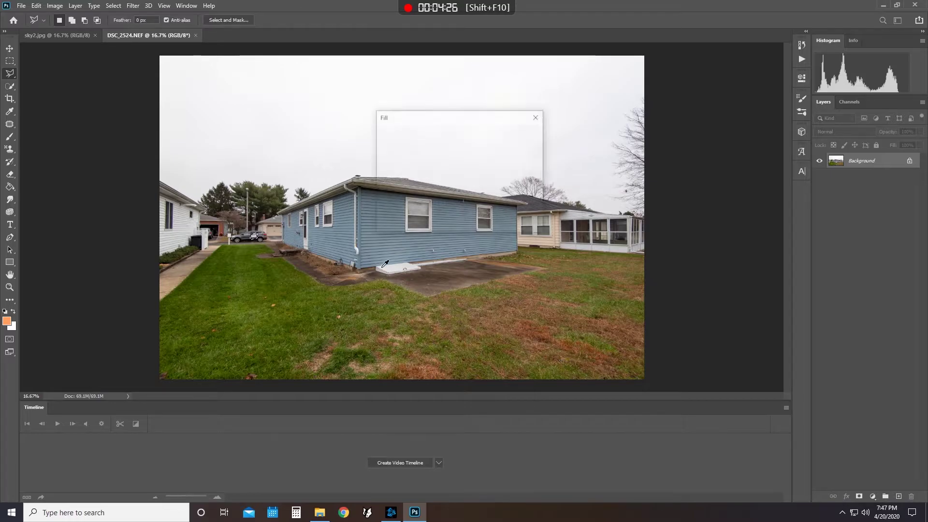
pyautogui.press('Return')
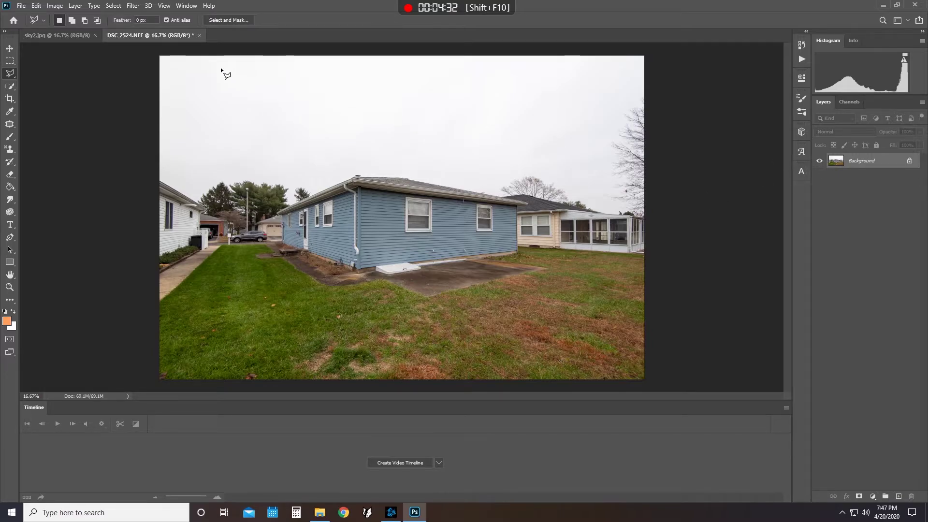
# Copy the selected sky2 image and resize the DSC_2524 photo to a width of 2500 pixels.
pyautogui.click(85, 36)
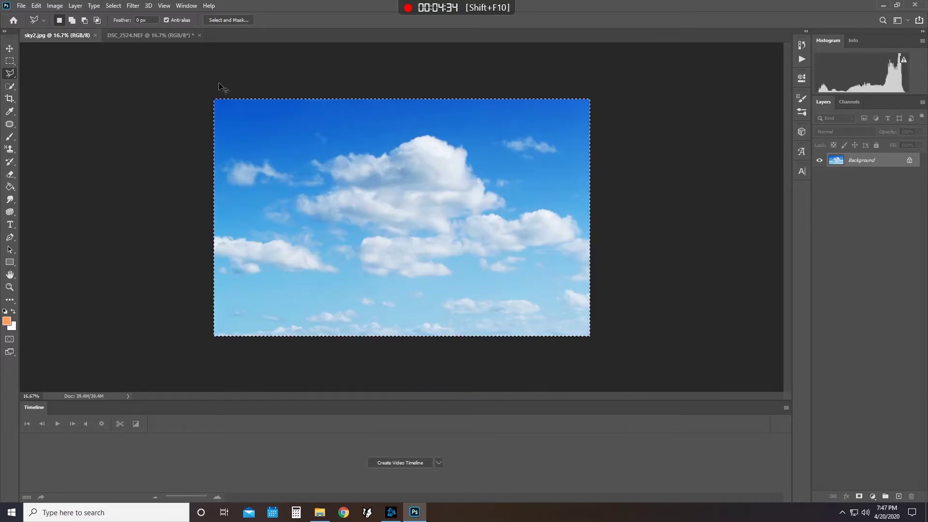
pyautogui.click(124, 36)
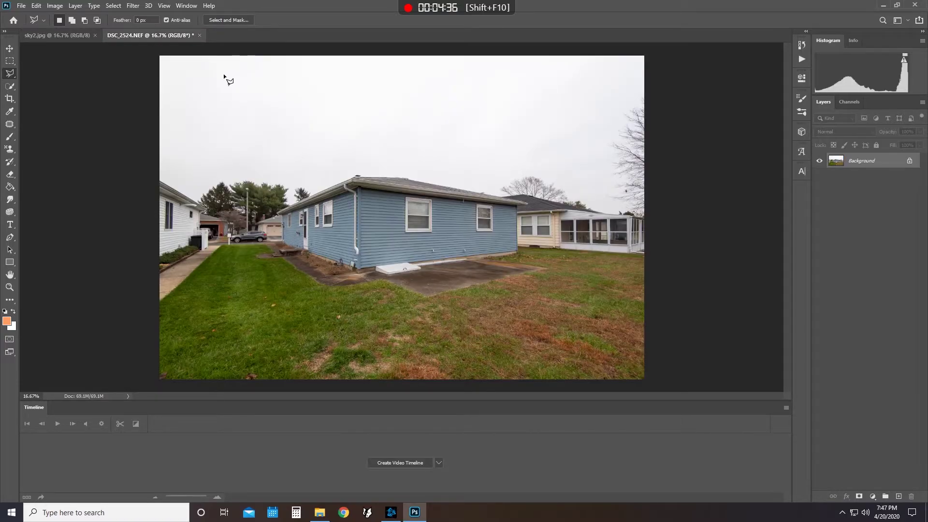
pyautogui.hotkey('ctrl', 'alt', 'i')
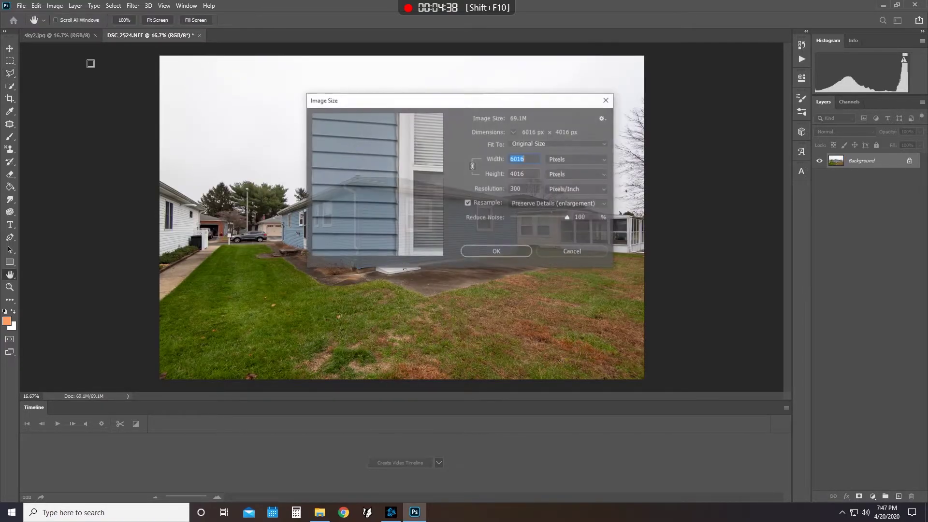
pyautogui.write('2500')
pyautogui.press('Return')
pyautogui.press('l')
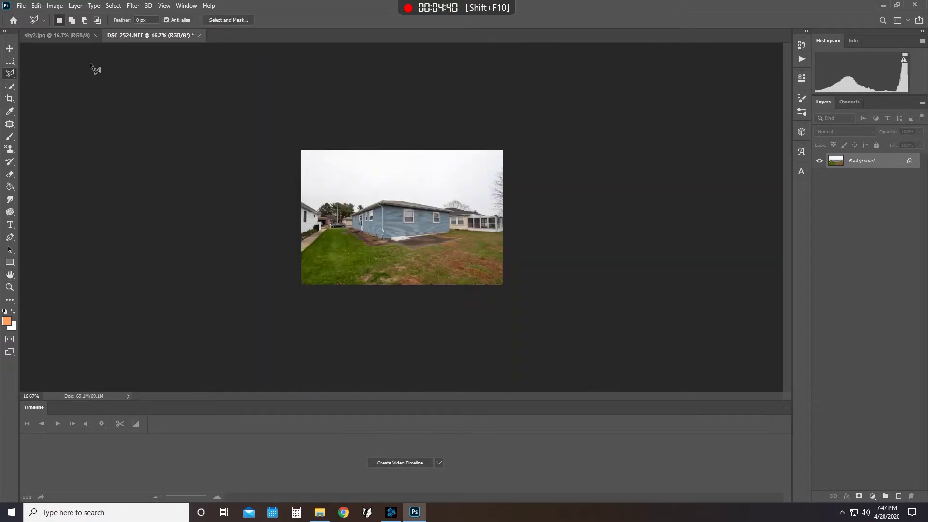
# Paste the sky into DSC_2524 and scale and position it so that it covers the photo's overcast sky.
pyautogui.hotkey('ctrl', 'v')
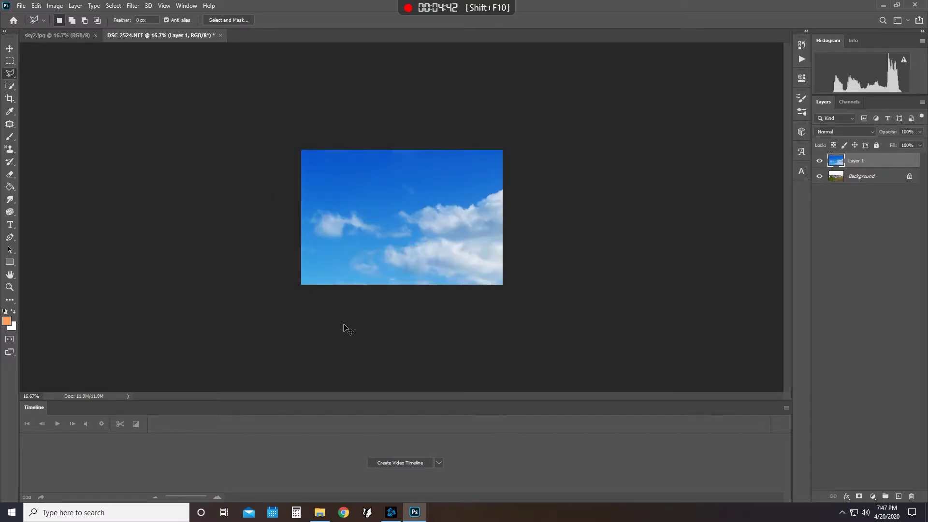
pyautogui.hotkey('ctrl', 't')
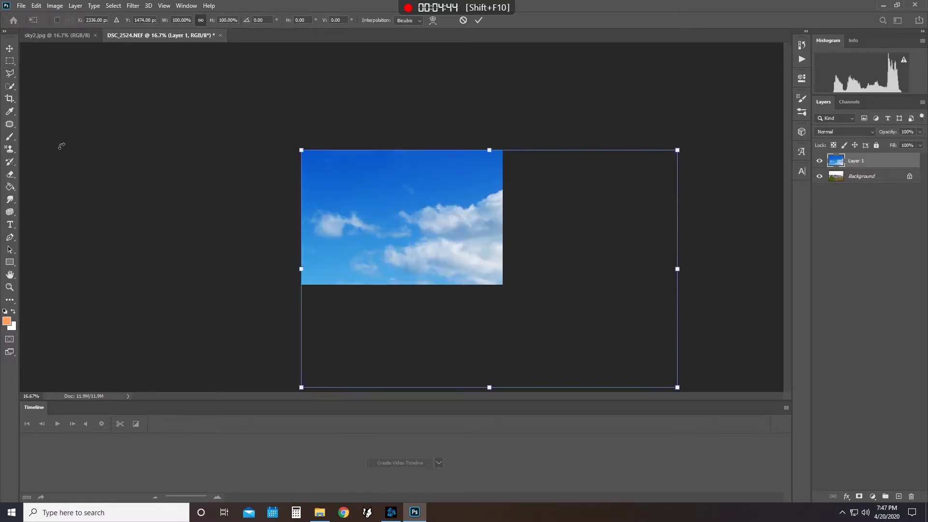
pyautogui.moveTo(676, 387); pyautogui.dragTo(506, 285)
pyautogui.moveTo(445, 271); pyautogui.dragTo(439, 211)
pyautogui.moveTo(404, 88); pyautogui.dragTo(402, 132)
pyautogui.press('Return')
# Blend the sky layer in Multiply mode with the Underlying Layer's dark Blend If sliders split at 181 / 255.
pyautogui.doubleClick(892, 161)
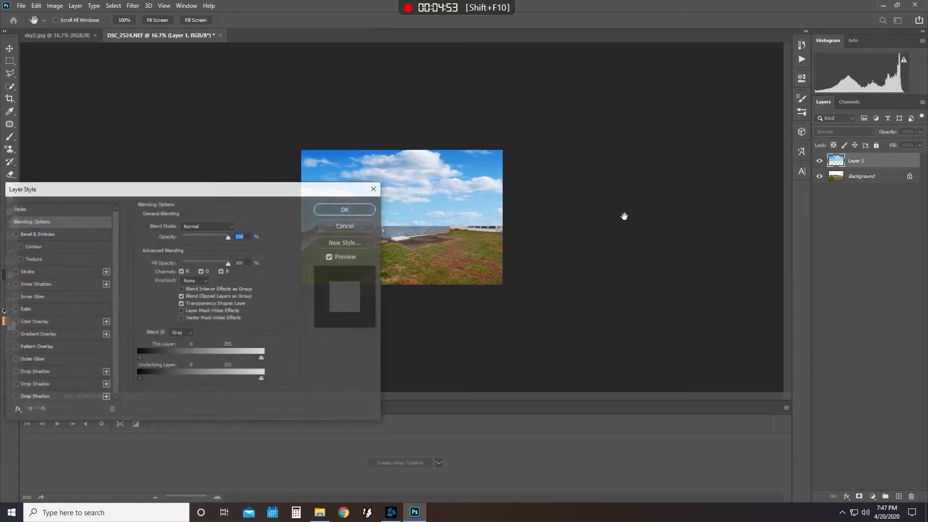
pyautogui.click(199, 225)
pyautogui.click(203, 268)
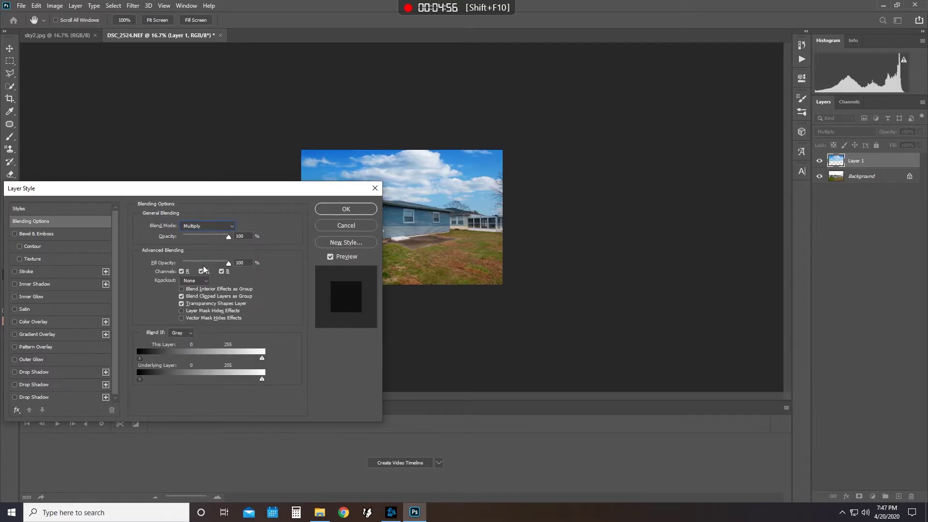
pyautogui.moveTo(140, 379); pyautogui.dragTo(425, 408)
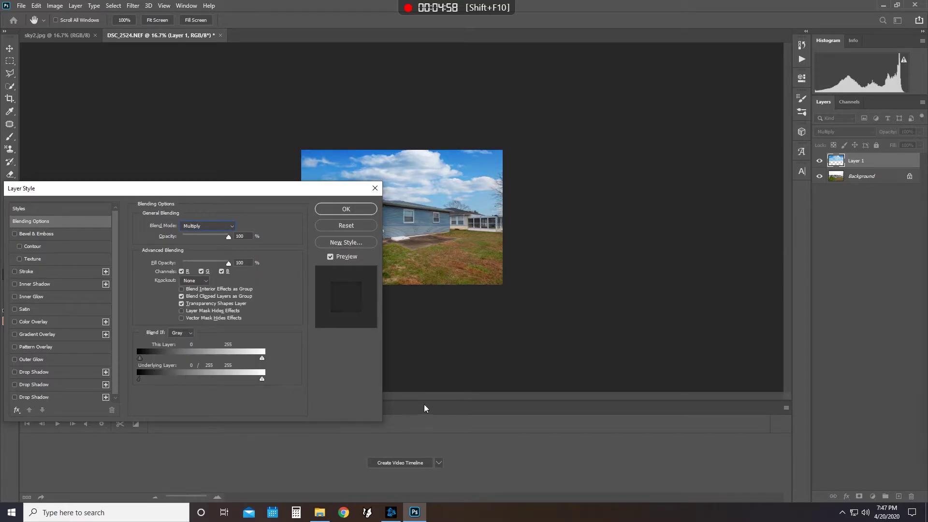
pyautogui.moveTo(157, 375); pyautogui.dragTo(228, 372)
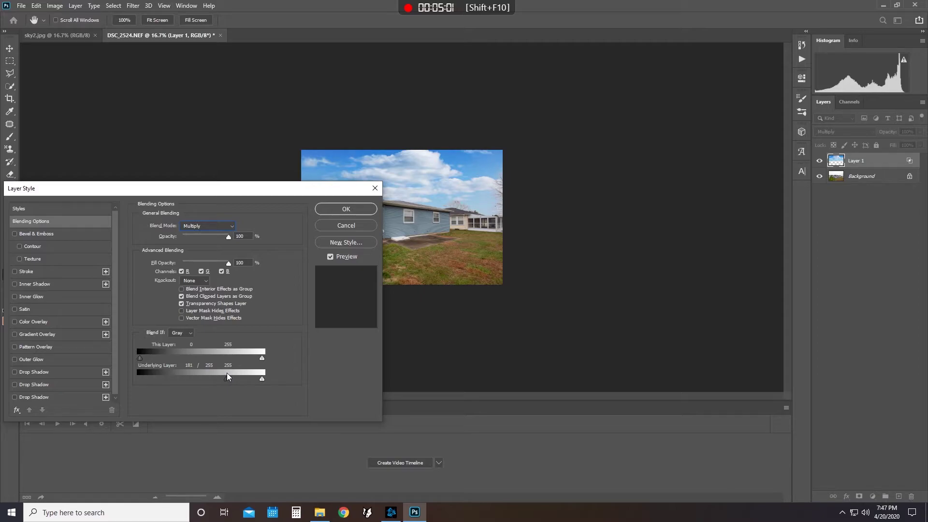
pyautogui.click(334, 209)
# Select the blue house with Select Subject, add the neighbouring buildings with Quick Selection, and exclude the bare tree.
pyautogui.scroll(3, 332, 198)
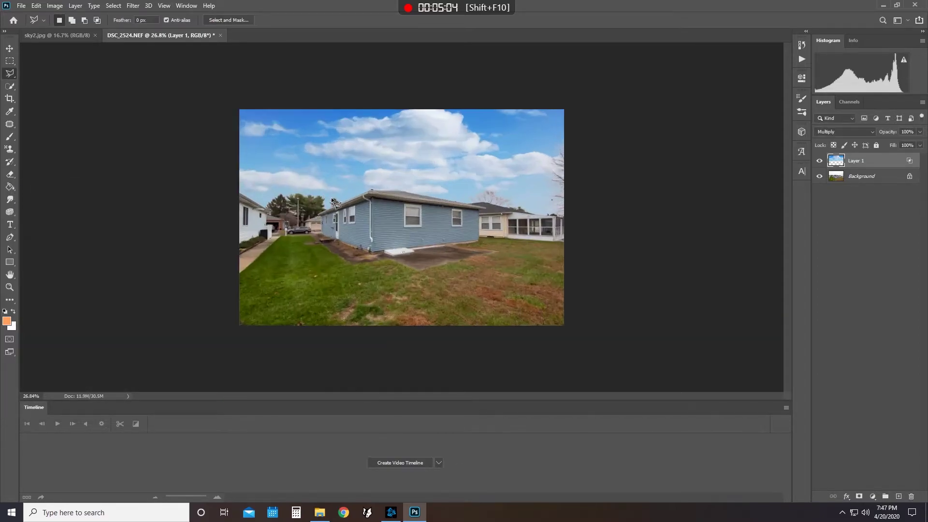
pyautogui.scroll(2, 338, 166)
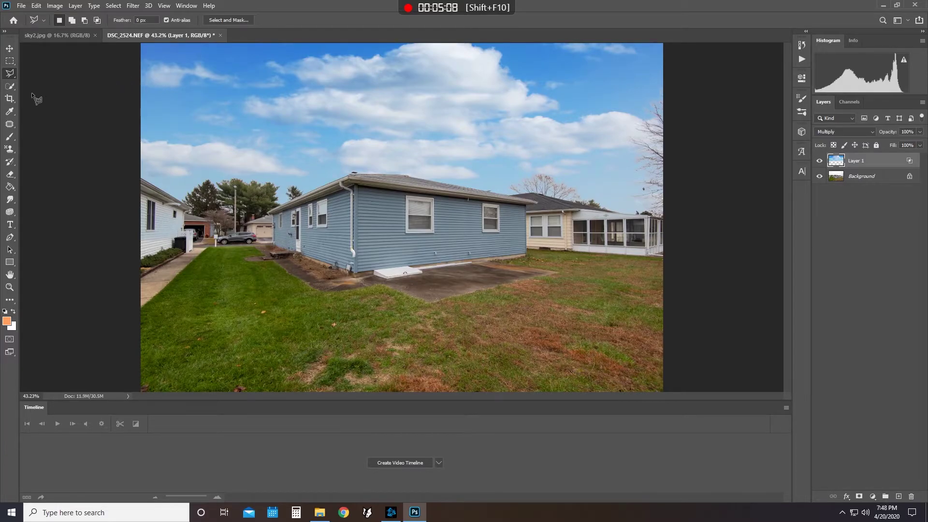
pyautogui.click(9, 86)
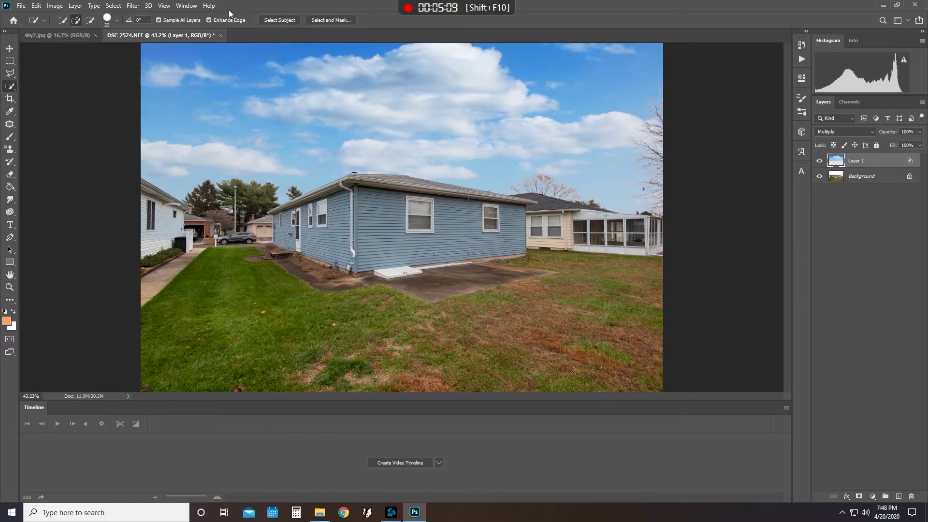
pyautogui.click(276, 20)
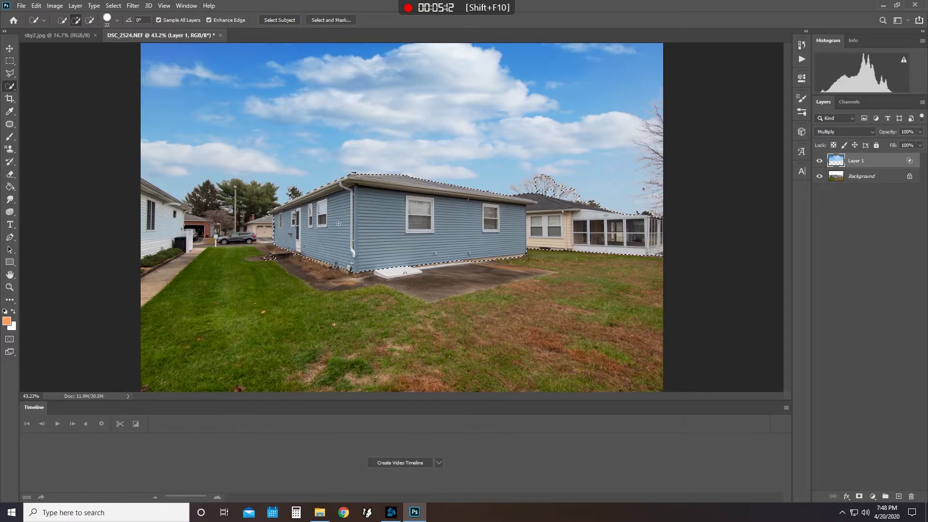
pyautogui.click(281, 225)
pyautogui.moveTo(281, 225)
pyautogui.mouseDown()
pyautogui.moveTo(201, 236)
pyautogui.moveTo(267, 230)
pyautogui.mouseUp()
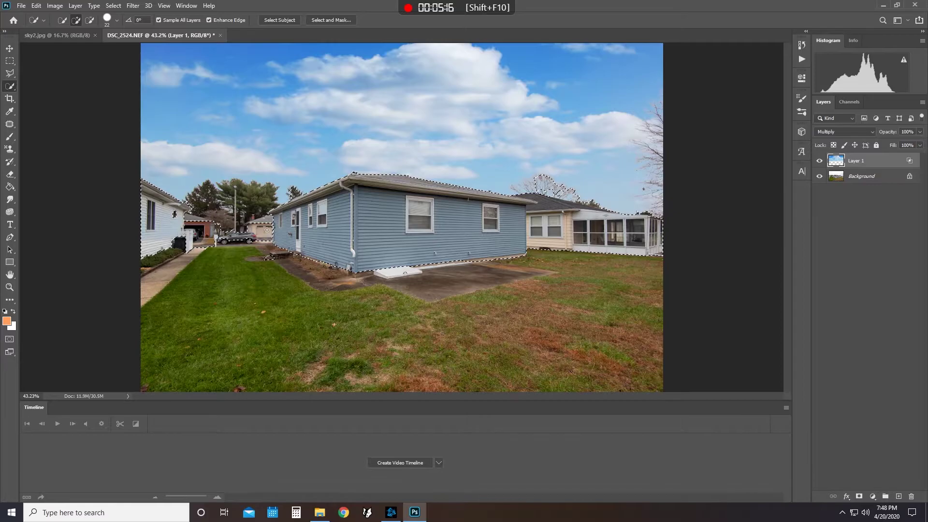
pyautogui.click(89, 19)
pyautogui.moveTo(537, 180); pyautogui.dragTo(581, 194)
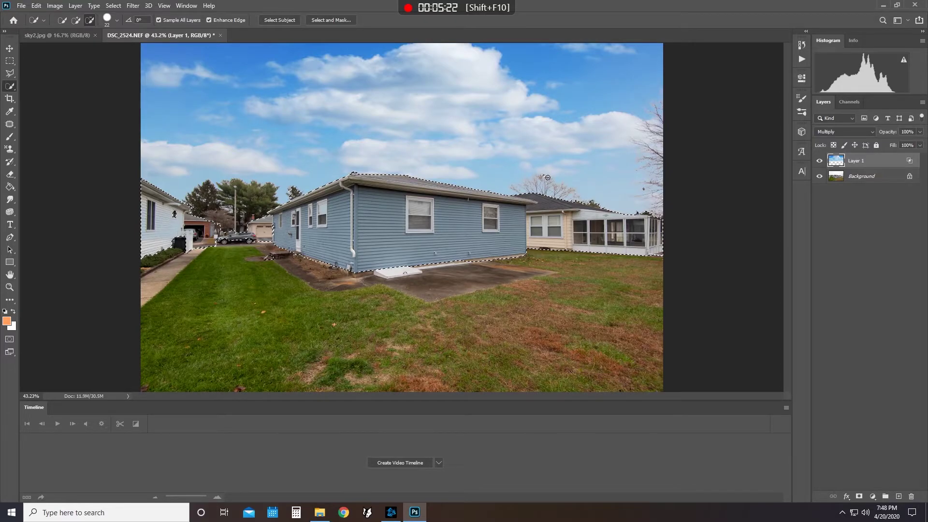
# Delete the sky layer's content over the selected buildings, deselect, and merge the sky layer into the Background.
pyautogui.press('shift')
pyautogui.hotkey('ctrl', 'd')
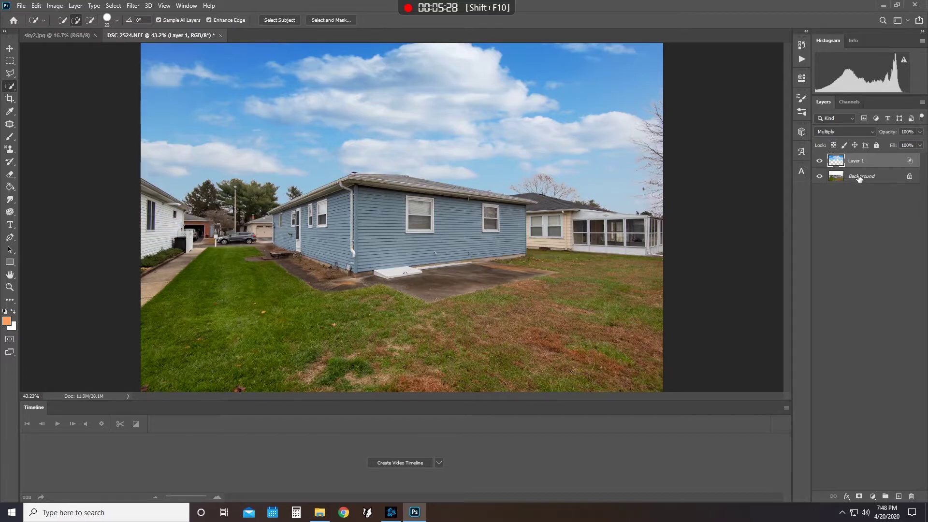
pyautogui.hotkey('ctrl', 'e')
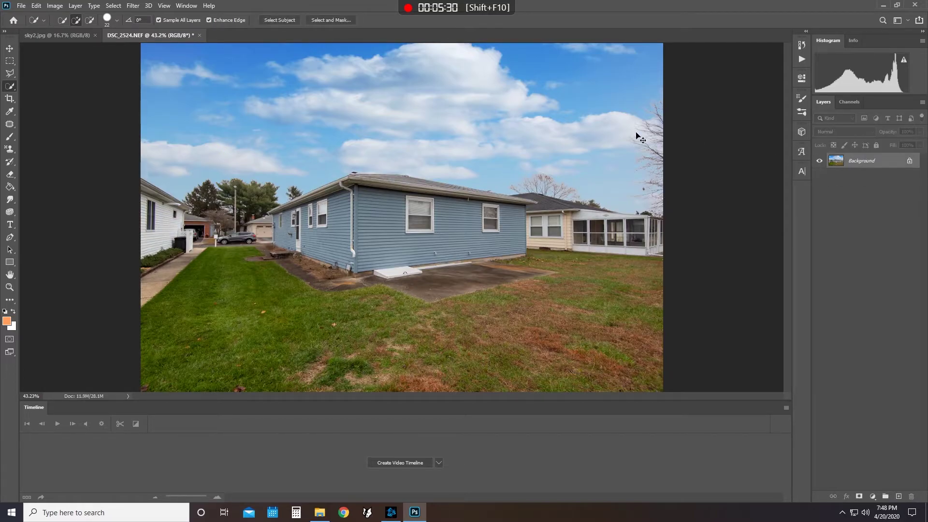
# Select the whole lawn with Quick Selection, leaving out the patio and the bare soil along the house.
pyautogui.scroll(-3, 552, 263)
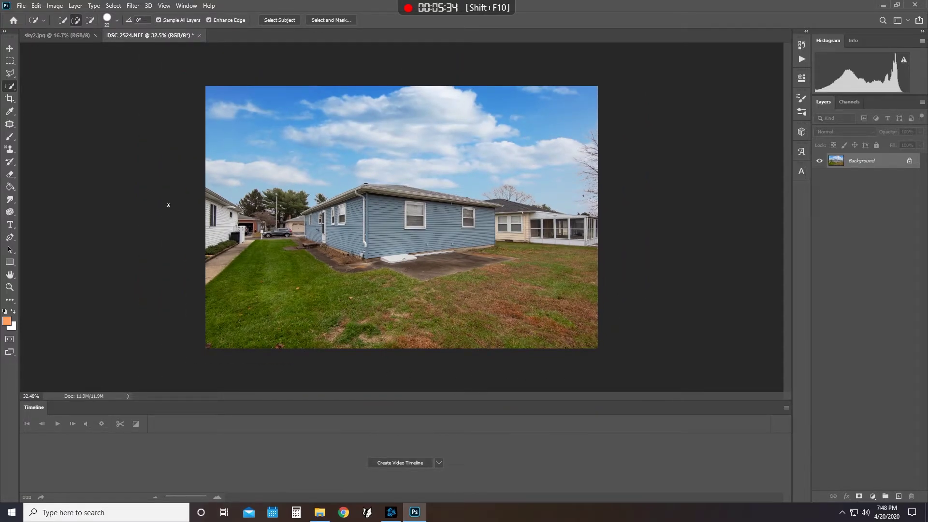
pyautogui.moveTo(269, 286)
pyautogui.mouseDown()
pyautogui.moveTo(384, 319)
pyautogui.moveTo(534, 309)
pyautogui.moveTo(590, 283)
pyautogui.mouseUp()
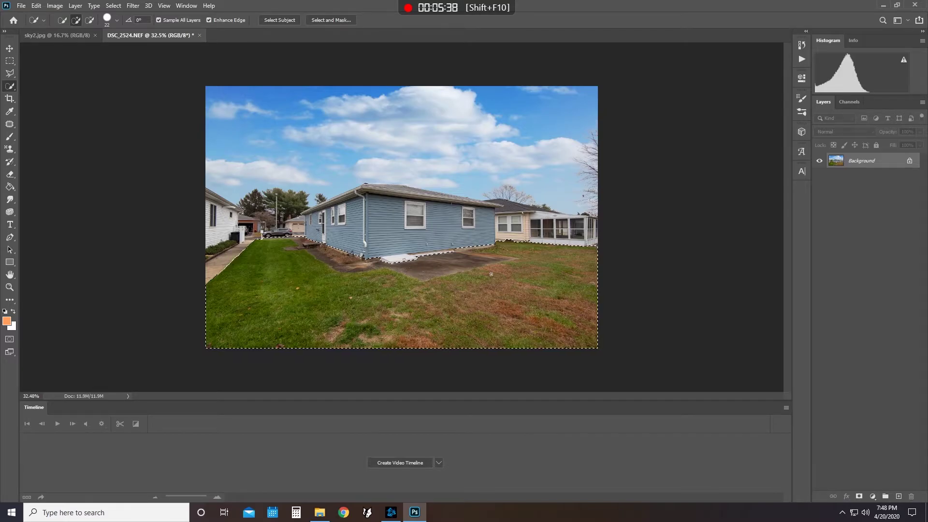
pyautogui.moveTo(447, 261)
pyautogui.mouseDown()
pyautogui.moveTo(516, 257)
pyautogui.moveTo(381, 270)
pyautogui.moveTo(336, 263)
pyautogui.moveTo(274, 237)
pyautogui.mouseUp()
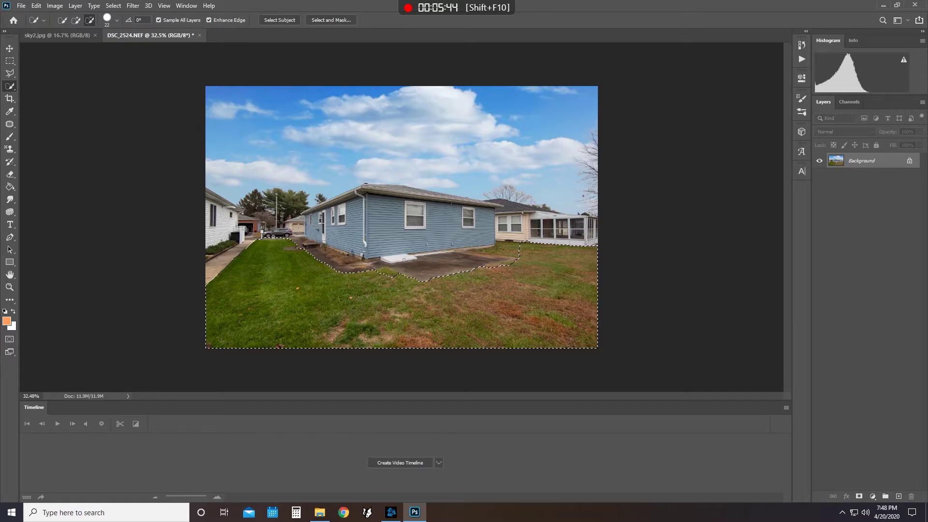
pyautogui.scroll(5, 391, 263)
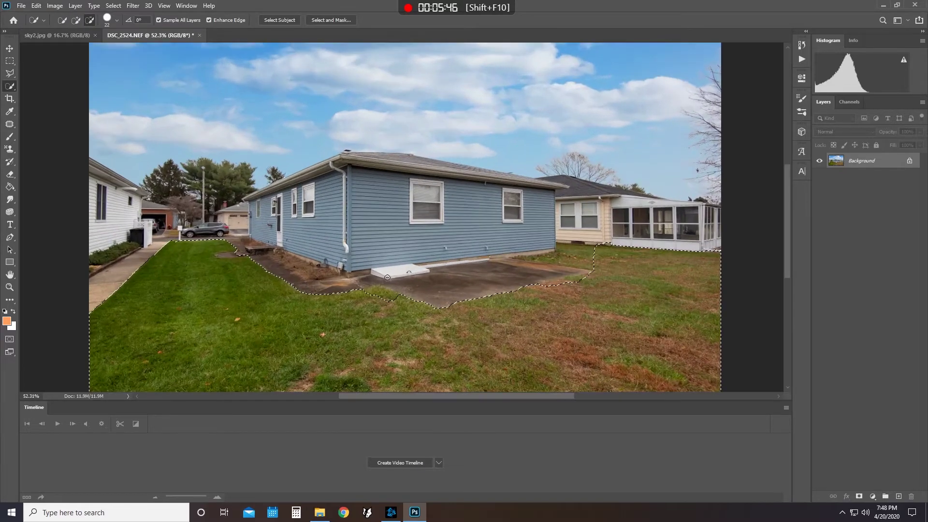
pyautogui.moveTo(388, 306)
pyautogui.mouseDown()
pyautogui.moveTo(364, 281)
pyautogui.moveTo(374, 284)
pyautogui.moveTo(349, 288)
pyautogui.moveTo(369, 282)
pyautogui.moveTo(422, 299)
pyautogui.mouseUp()
# Refine the lawn selection's edge around the far corner of the patio, keeping the grass strip beside the house.
pyautogui.press('alt')
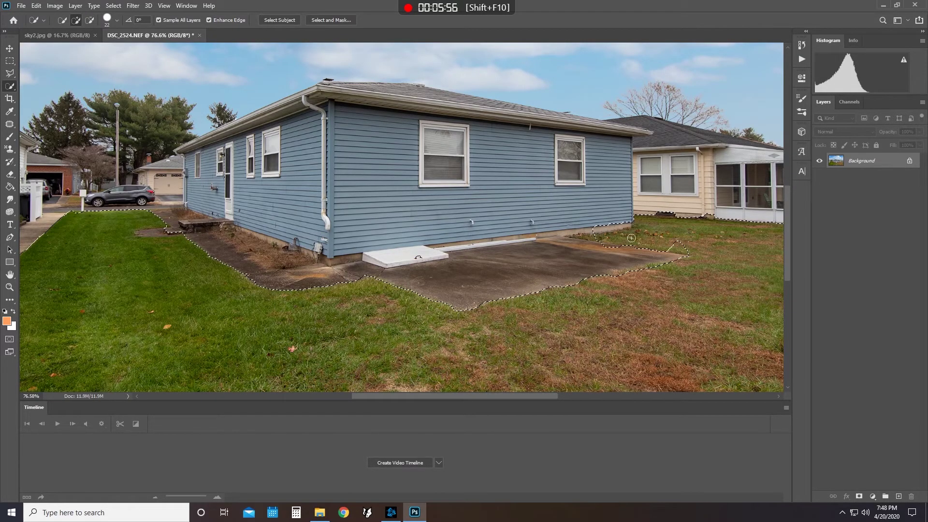
pyautogui.press('alt')
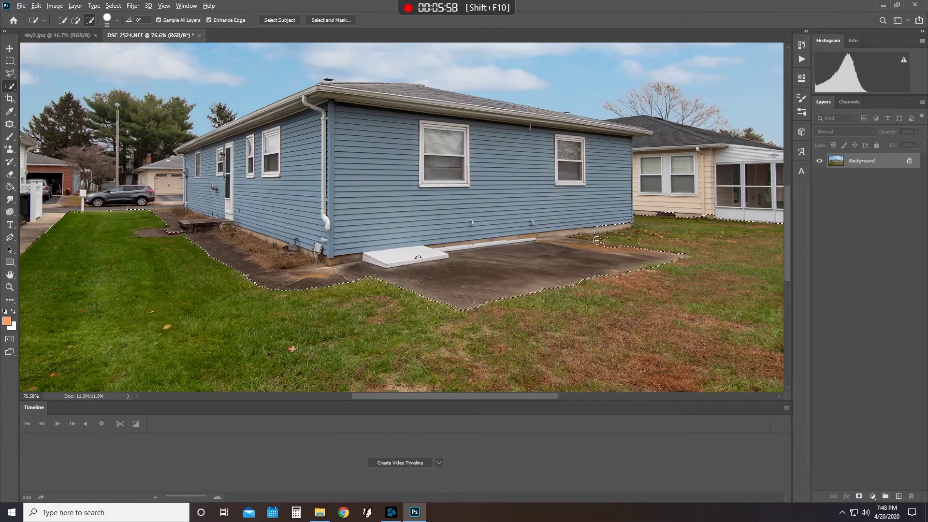
pyautogui.moveTo(595, 236); pyautogui.dragTo(599, 230)
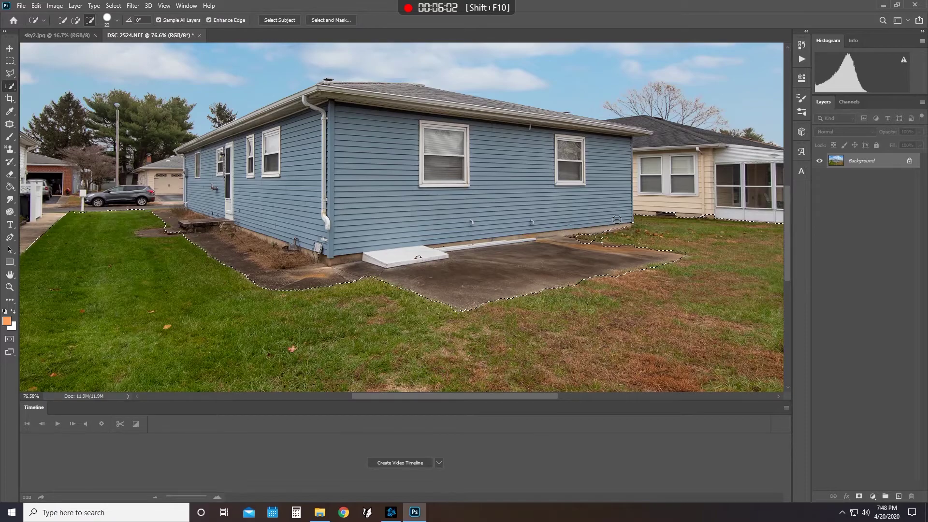
pyautogui.press('alt')
pyautogui.press('alt')
pyautogui.press('alt')
pyautogui.press('alt')
pyautogui.press('alt')
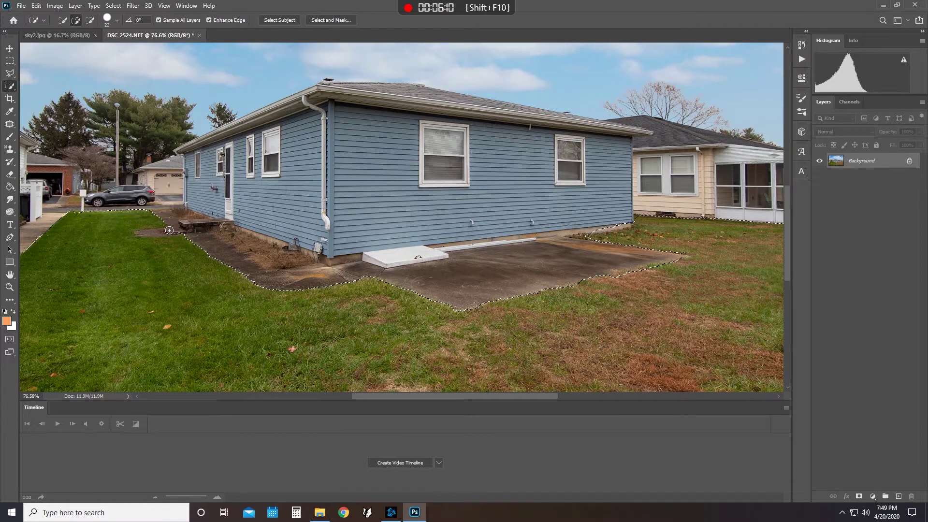
# Exclude the bare patch near the house's side steps from the lawn selection.
pyautogui.keyDown('alt'); pyautogui.click(152, 219); pyautogui.keyUp('alt')
pyautogui.click(152, 220)
pyautogui.press('alt')
pyautogui.keyDown('alt'); pyautogui.click(143, 234); pyautogui.keyUp('alt')
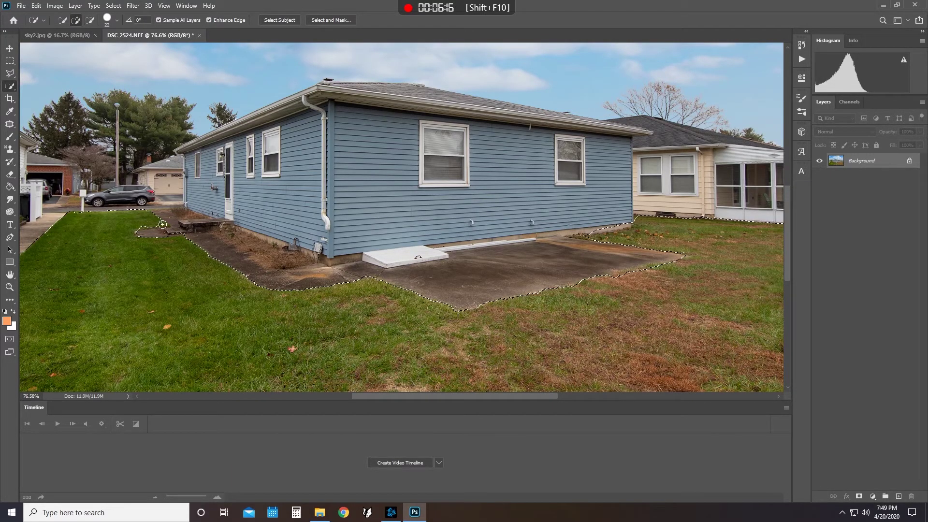
# Try greening the selected lawn in Camera Raw with Tint at -94 and Greens saturation at -16.
pyautogui.scroll(-5, 162, 224)
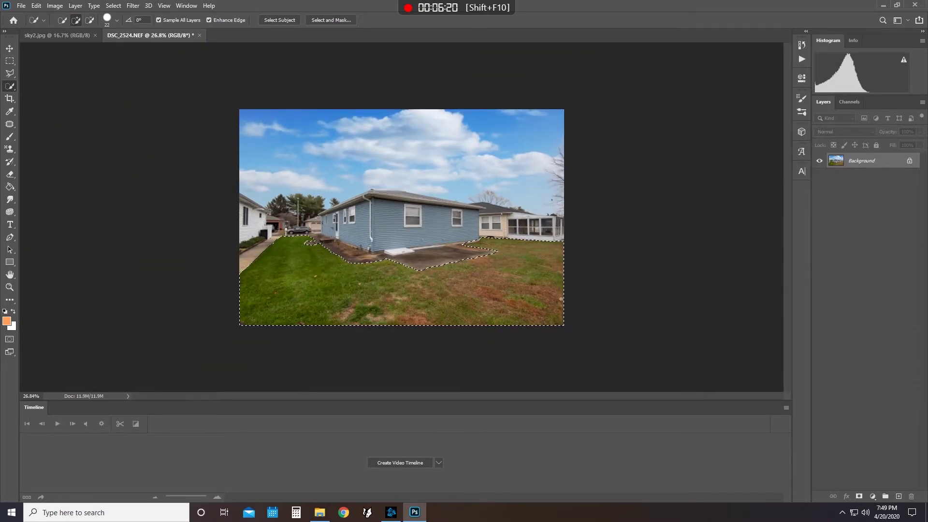
pyautogui.hotkey('ctrl', 'shift', 'a')
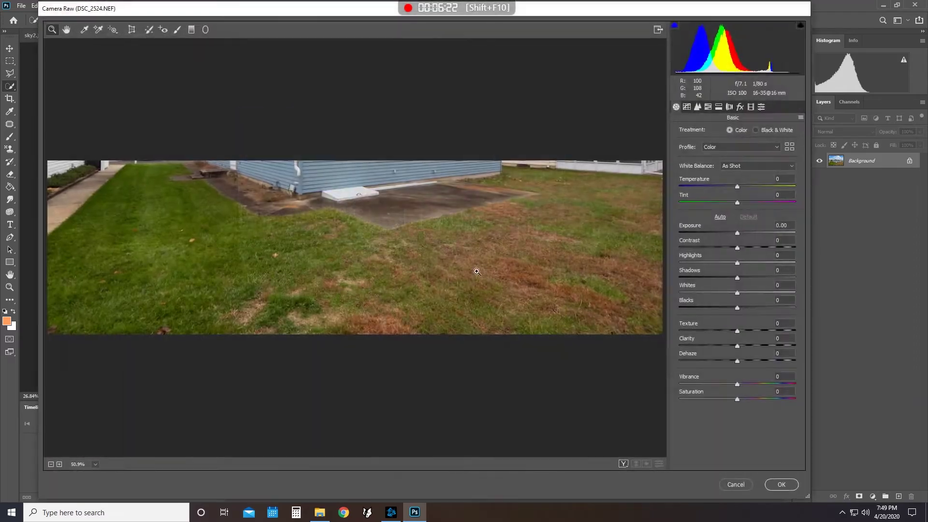
pyautogui.moveTo(738, 201)
pyautogui.mouseDown()
pyautogui.moveTo(682, 202)
pyautogui.moveTo(763, 198)
pyautogui.moveTo(713, 199)
pyautogui.moveTo(732, 215)
pyautogui.moveTo(718, 215)
pyautogui.moveTo(732, 208)
pyautogui.mouseUp()
pyautogui.click(708, 107)
pyautogui.click(755, 132)
pyautogui.click(715, 132)
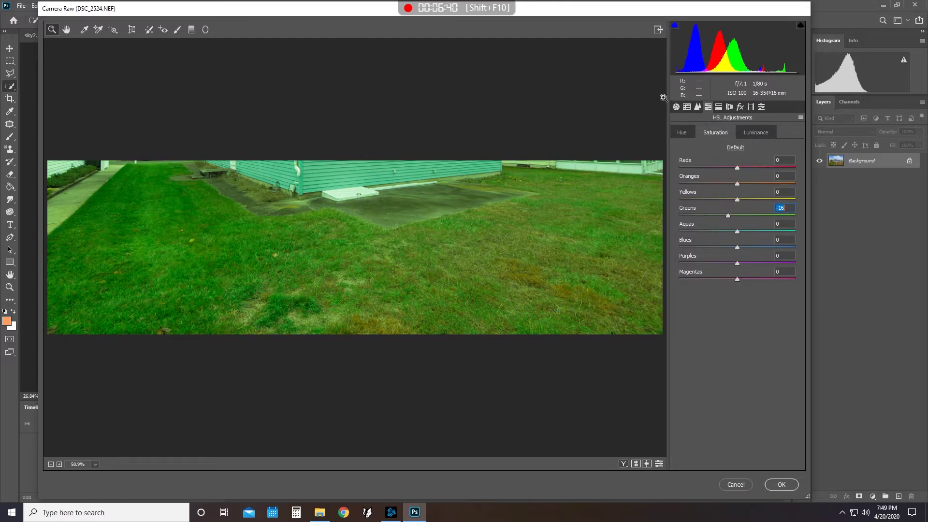
# Try Contrast +32 and Clarity at about +23 on the selected lawn, and apply the Camera Raw filter.
pyautogui.click(676, 107)
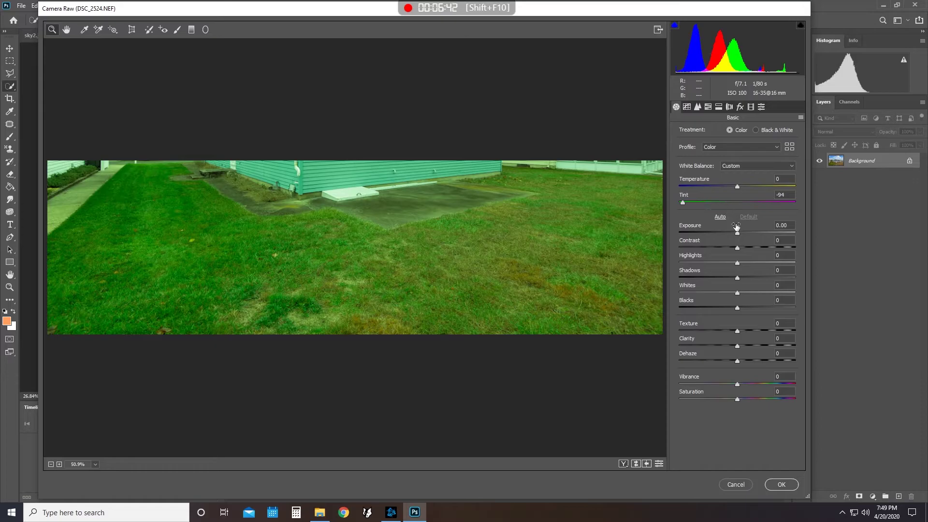
pyautogui.moveTo(738, 249); pyautogui.dragTo(756, 249)
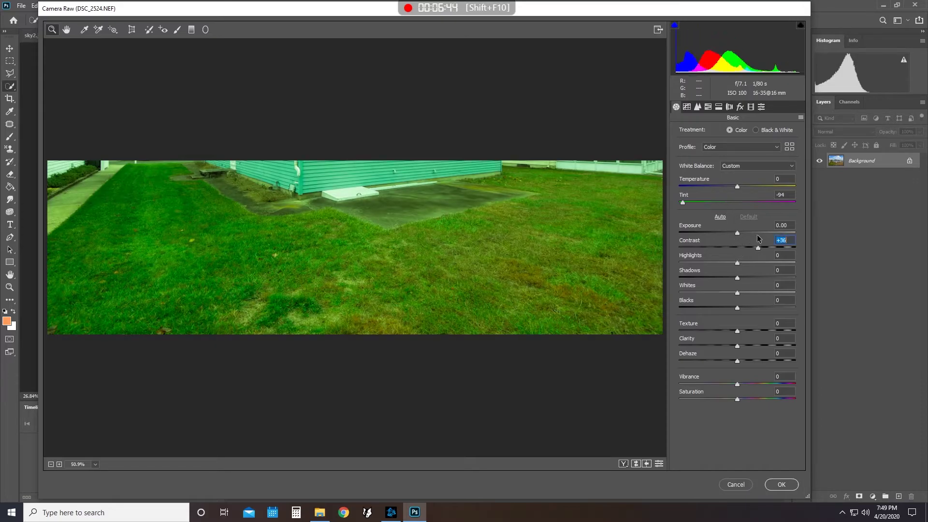
pyautogui.moveTo(736, 345); pyautogui.dragTo(746, 344)
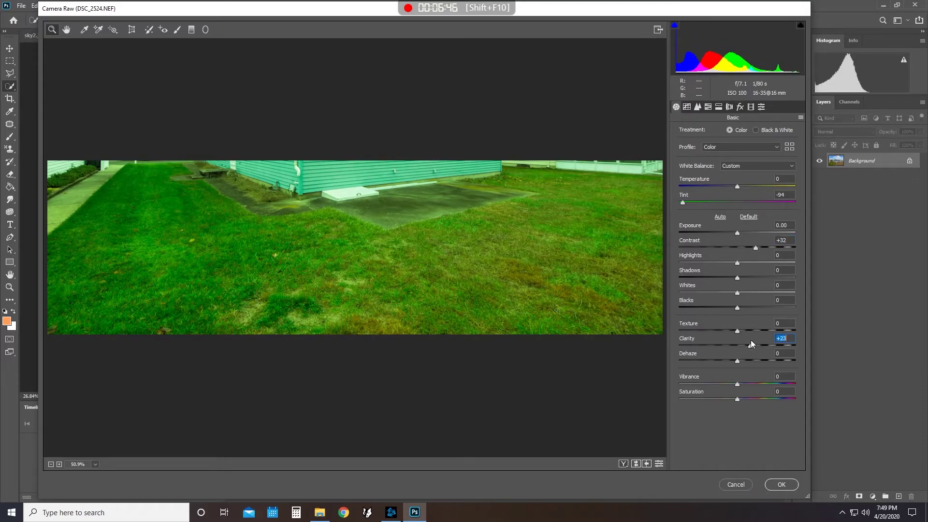
pyautogui.click(777, 486)
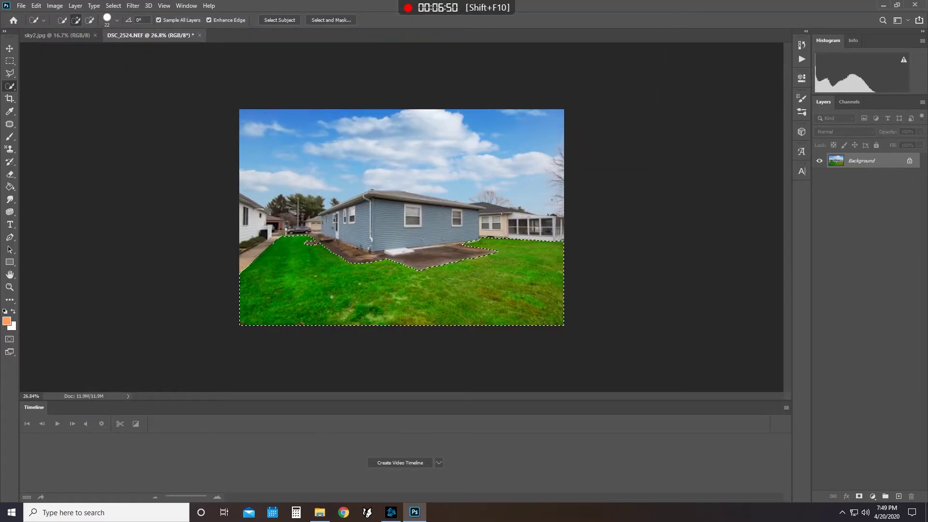
# Compare the lawn with and without the Camera Raw adjustment, and leave the adjustment undone.
pyautogui.hotkey('ctrl', 'z')
pyautogui.hotkey('ctrl', 'shift', 'z')
pyautogui.hotkey('ctrl', 'z')
pyautogui.hotkey('ctrl', 'shift', 'z')
pyautogui.hotkey('ctrl', 'z')
pyautogui.hotkey('ctrl', 'shift', 'z')
pyautogui.hotkey('ctrl', 'z')
pyautogui.hotkey('ctrl', 'shift', 'z')
pyautogui.hotkey('ctrl', 'z')
# Shift the Yellows hue of the selected lawn to about +65 in Camera Raw, apply it, and deselect.
pyautogui.hotkey('ctrl', 'shift', 'a')
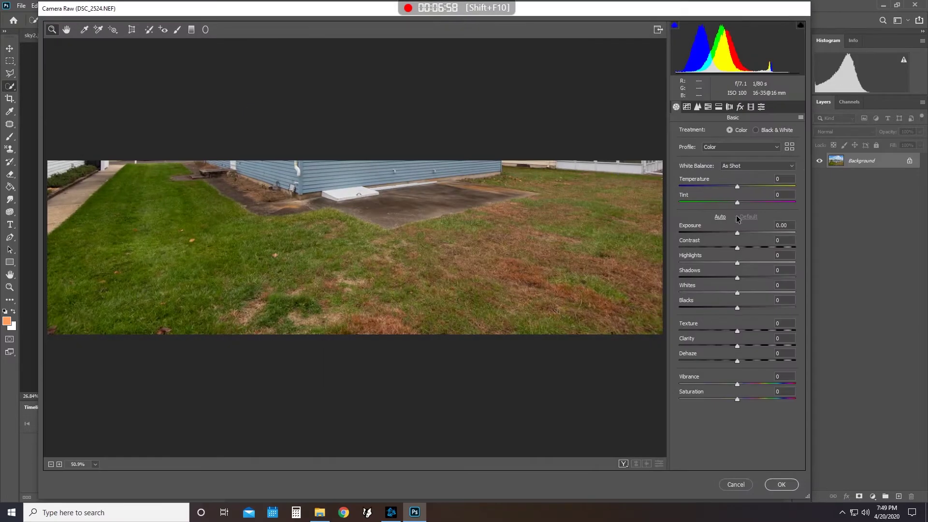
pyautogui.click(708, 107)
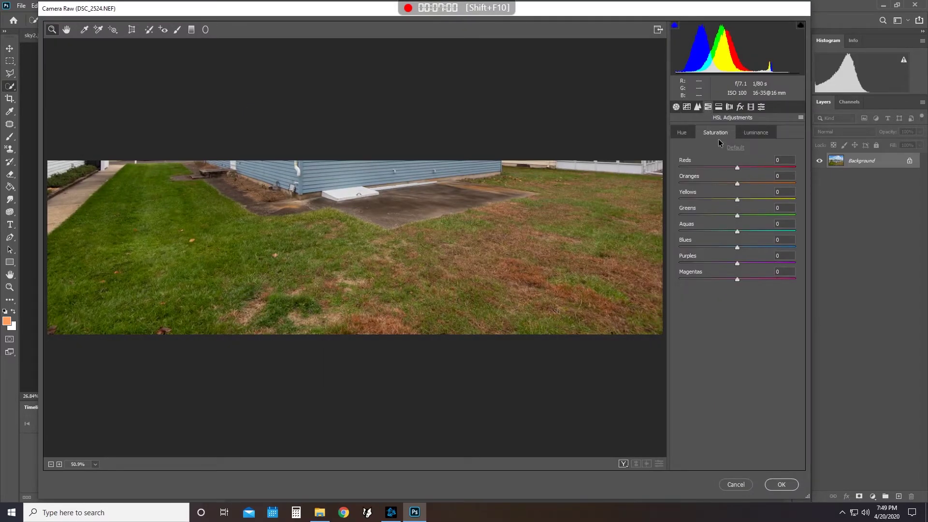
pyautogui.moveTo(737, 200); pyautogui.dragTo(778, 201)
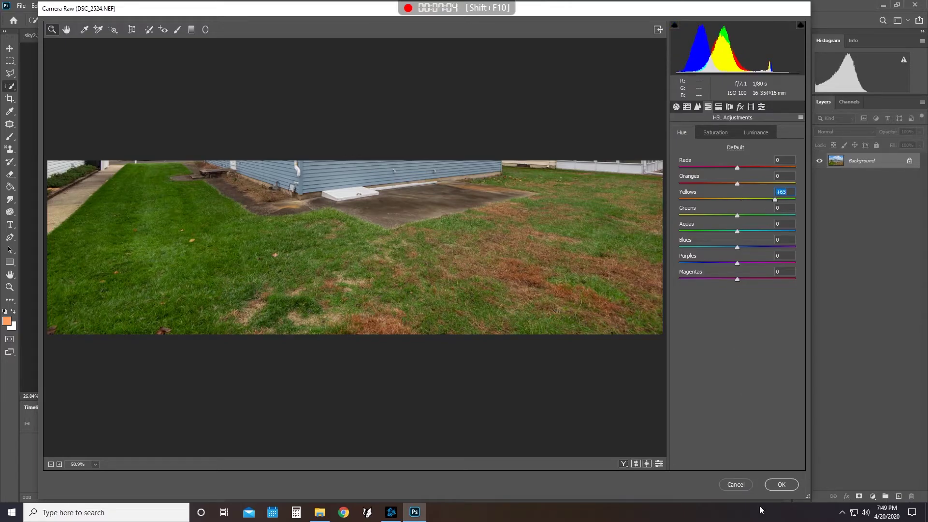
pyautogui.click(781, 484)
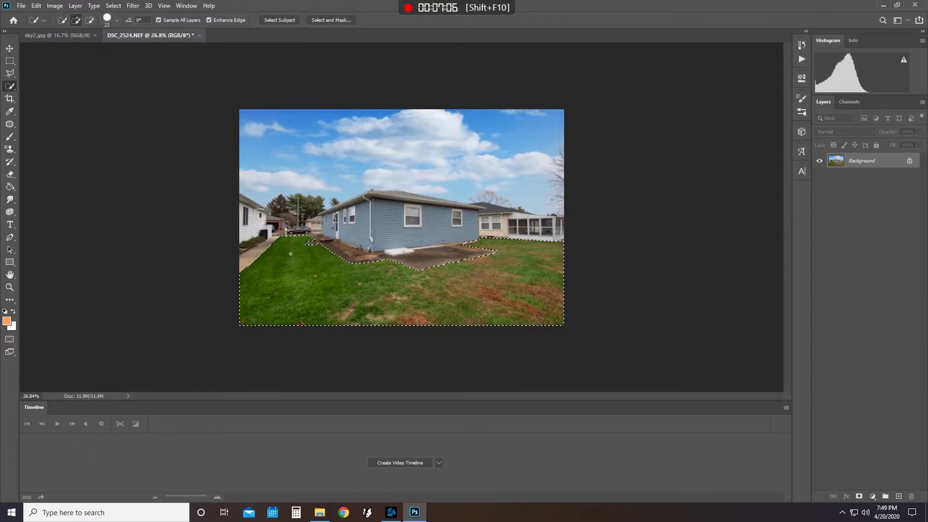
pyautogui.hotkey('ctrl', 'd')
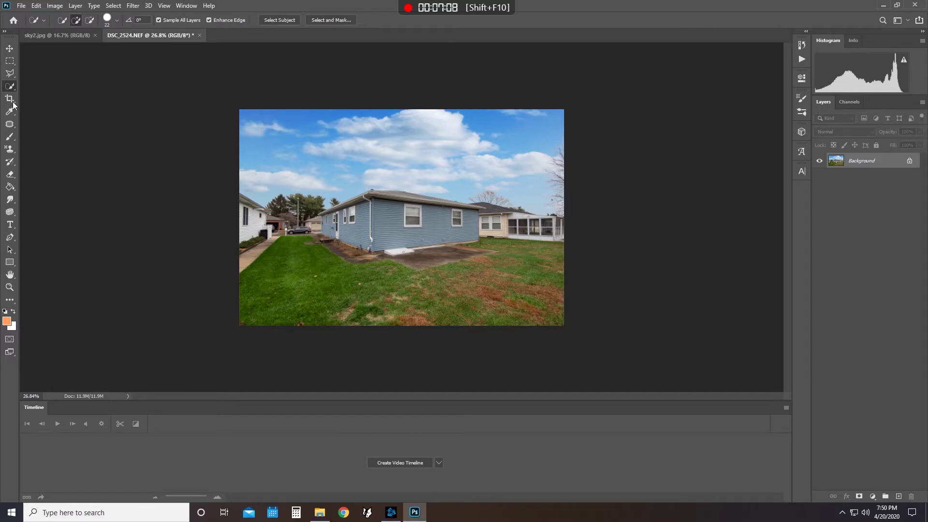
# Cover the bare spots near the lower middle of the lawn with green grass using the content-aware Patch tool.
pyautogui.click(9, 125)
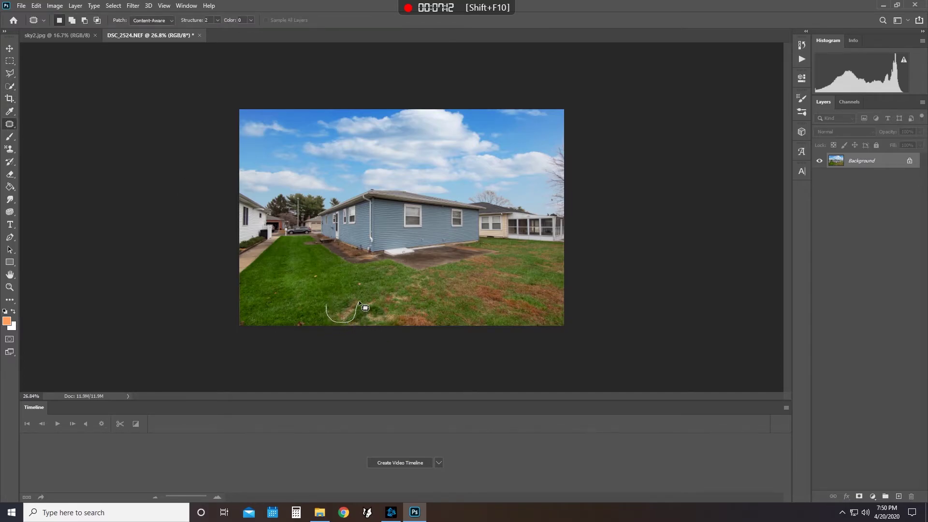
pyautogui.moveTo(359, 302); pyautogui.dragTo(363, 295)
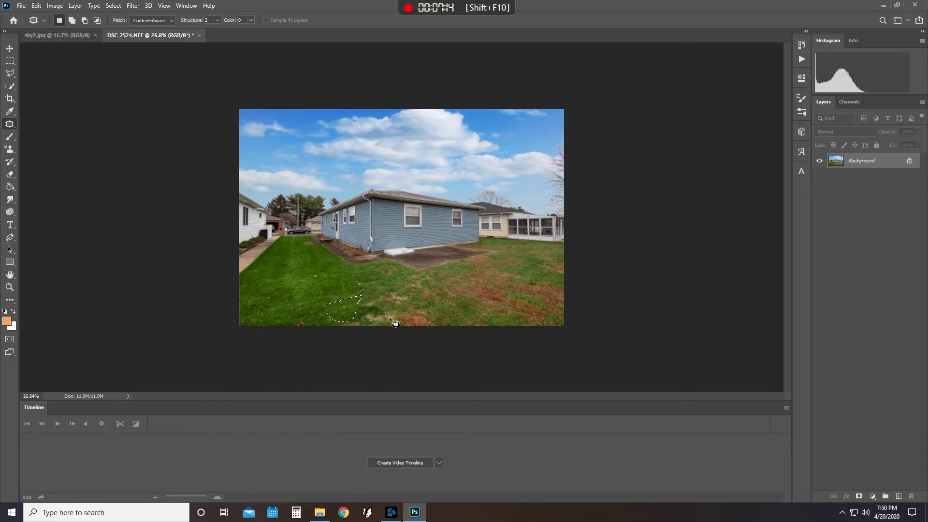
pyautogui.hotkey('ctrl', 'd')
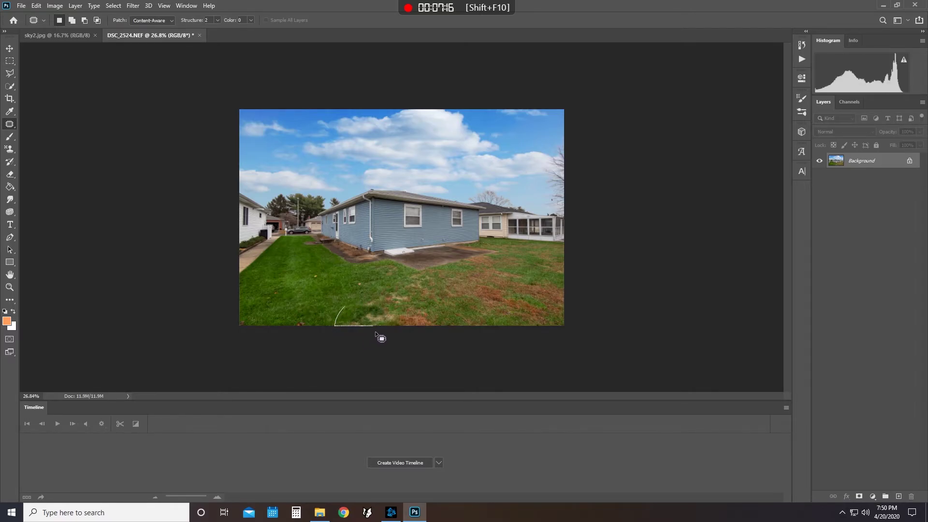
pyautogui.moveTo(382, 299); pyautogui.dragTo(296, 310)
pyautogui.hotkey('ctrl', 'd')
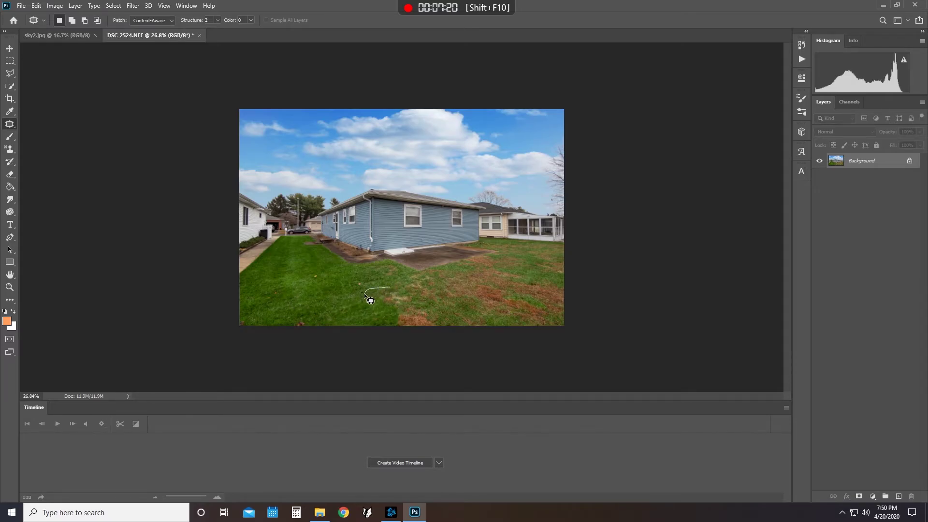
# Patch the pale area above the repaired grass and the brown spot at the photo's lower edge with green grass.
pyautogui.moveTo(430, 292); pyautogui.dragTo(398, 327)
pyautogui.hotkey('ctrl', 'd')
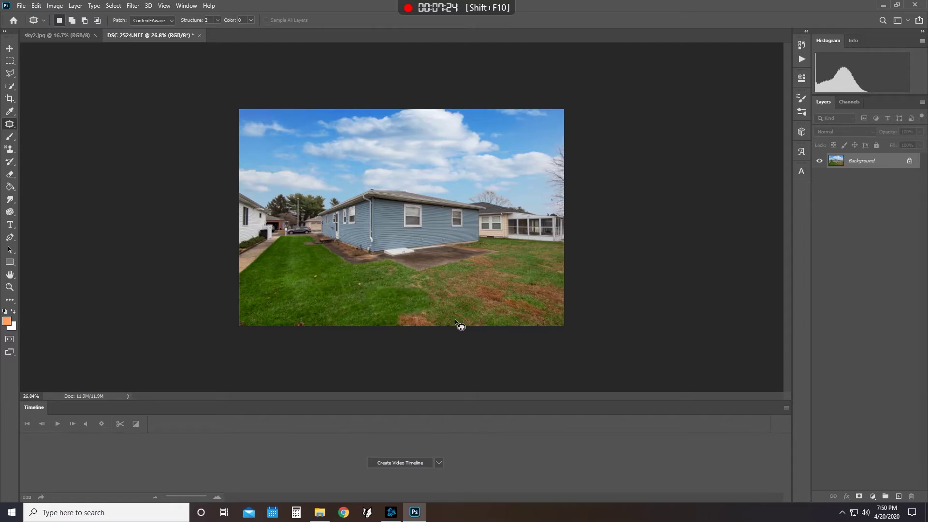
pyautogui.moveTo(461, 332); pyautogui.dragTo(360, 281)
pyautogui.hotkey('ctrl', 'd')
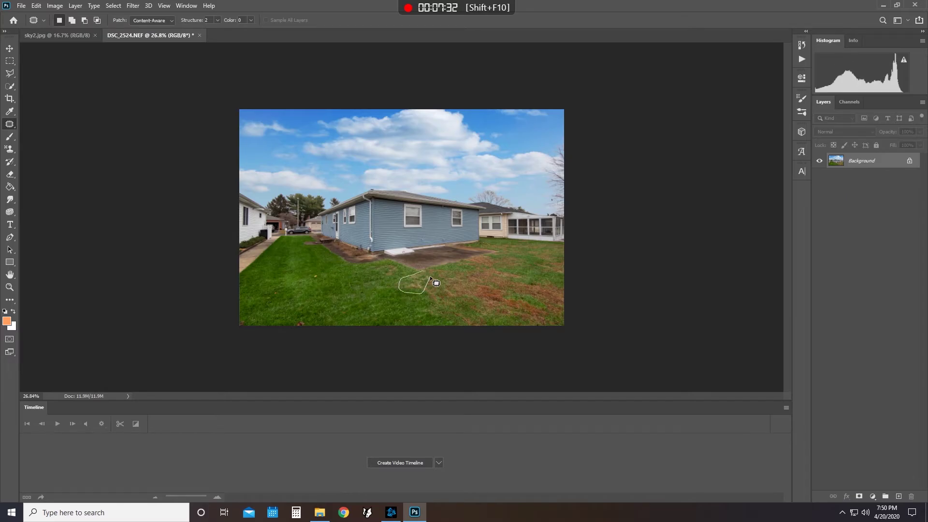
# Patch the brown grass across the lawn's right side and below the patio with green grass, and deselect.
pyautogui.moveTo(584, 328); pyautogui.dragTo(582, 326)
pyautogui.moveTo(538, 304); pyautogui.dragTo(471, 305)
pyautogui.hotkey('ctrl', 'd')
pyautogui.moveTo(431, 279); pyautogui.dragTo(498, 330)
pyautogui.moveTo(445, 302)
pyautogui.mouseDown()
pyautogui.moveTo(465, 269)
pyautogui.moveTo(567, 252)
pyautogui.moveTo(509, 248)
pyautogui.moveTo(517, 251)
pyautogui.moveTo(349, 282)
pyautogui.mouseUp()
pyautogui.hotkey('ctrl', 'd')
pyautogui.hotkey('ctrl', 'd')
# Apply Camera Raw's Auto adjustments to the whole photo with Exposure +0.30, Clarity +1 and Dehaze at about -13.
pyautogui.hotkey('ctrl', 'shift', 'a')
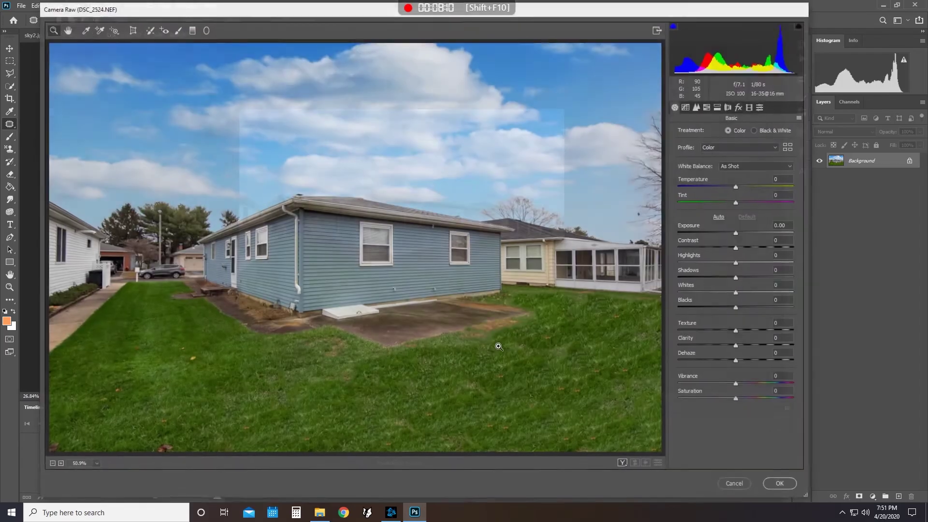
pyautogui.click(719, 216)
pyautogui.moveTo(732, 230); pyautogui.dragTo(737, 235)
pyautogui.click(743, 346)
pyautogui.moveTo(737, 362); pyautogui.dragTo(729, 360)
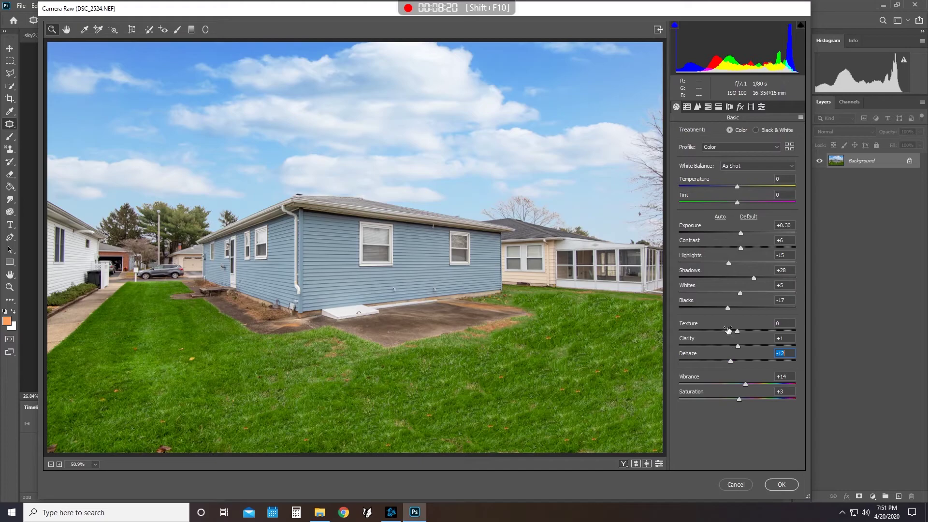
pyautogui.moveTo(730, 361); pyautogui.dragTo(724, 360)
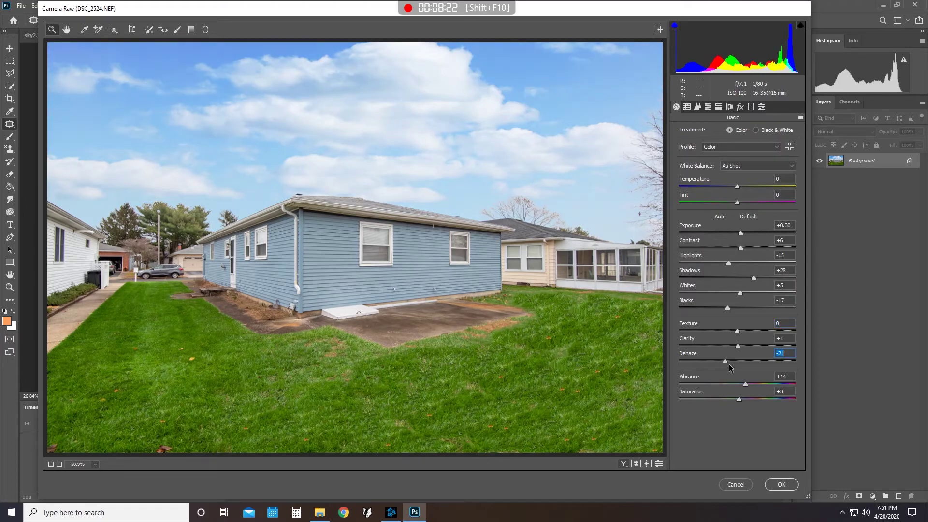
pyautogui.click(729, 361)
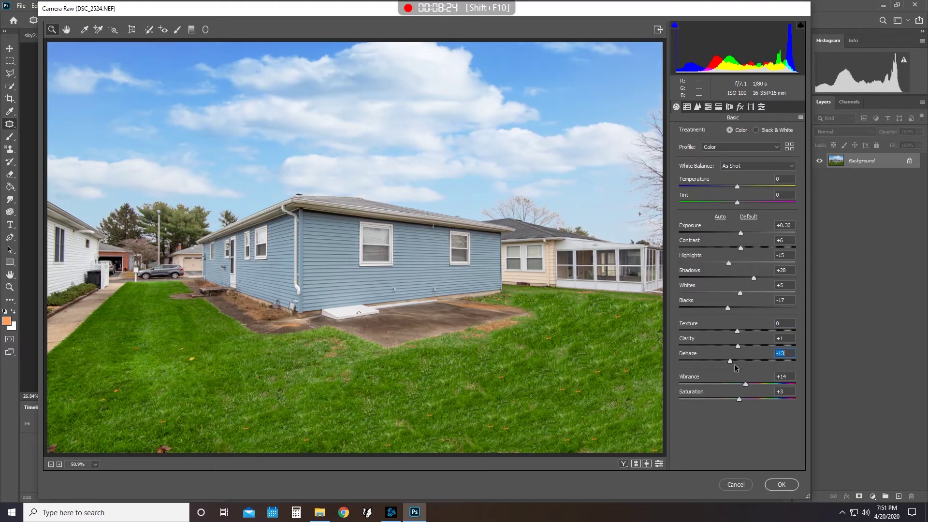
pyautogui.click(781, 484)
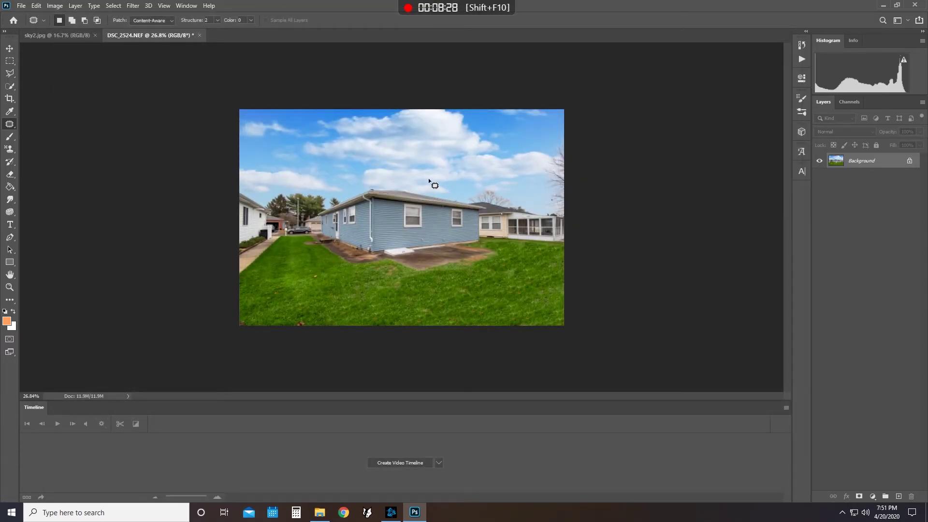
# Close DSC_2524 and save its changes as a JPEG named Back 1 in the 4.26.2020 Blue Skies folder.
pyautogui.hotkey('ctrl', 'alt', 'i')
pyautogui.press('Escape')
pyautogui.hotkey('ctrl', 'w')
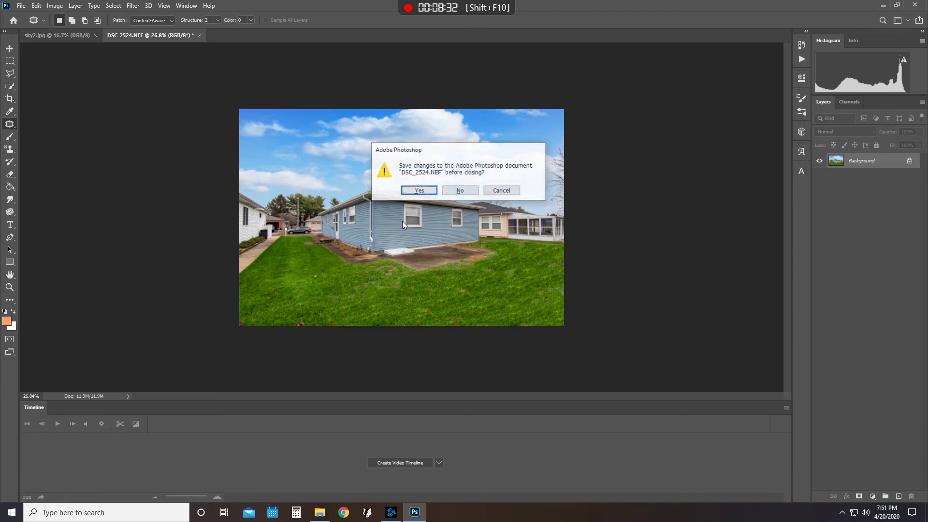
pyautogui.click(419, 192)
pyautogui.click(145, 267)
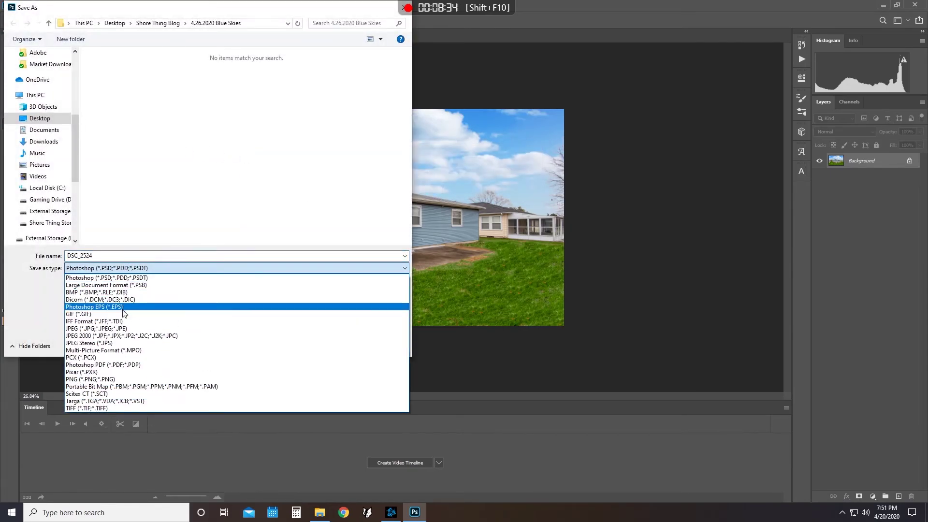
pyautogui.click(121, 331)
pyautogui.click(87, 268)
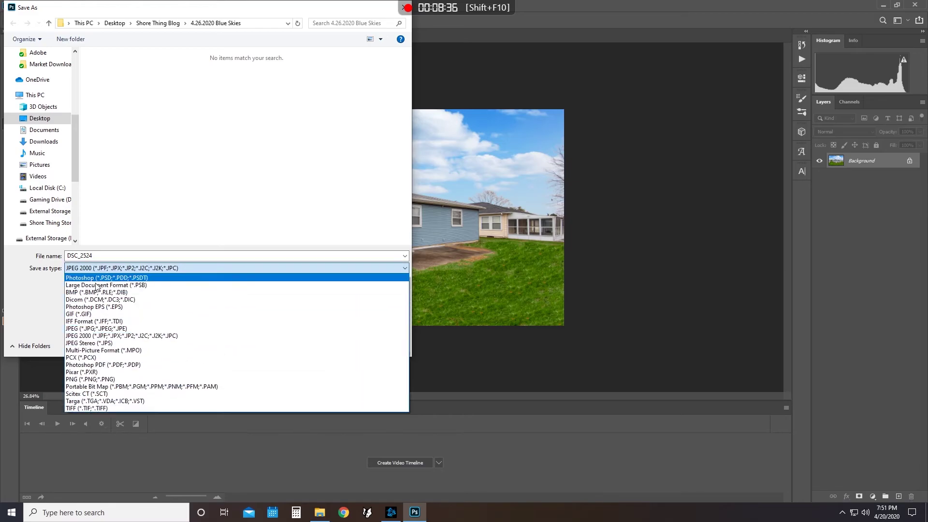
pyautogui.click(94, 326)
pyautogui.doubleClick(82, 256)
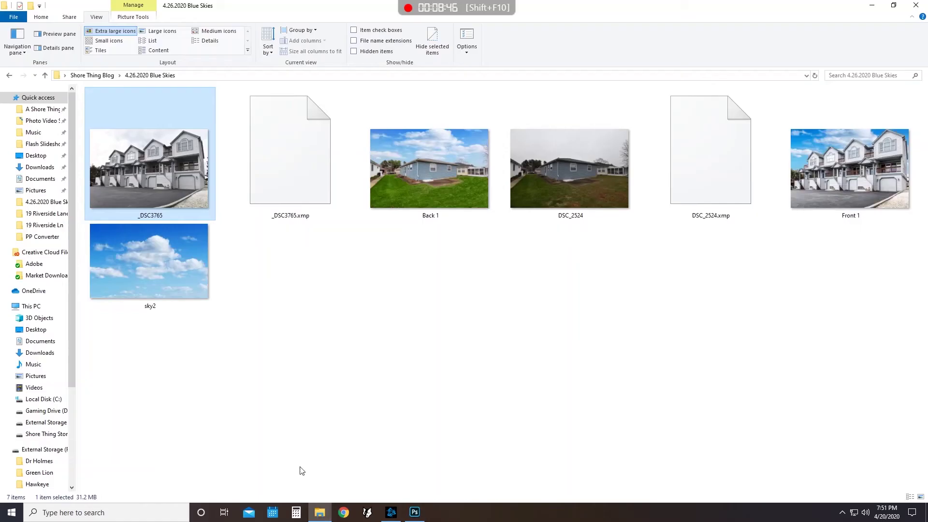
# Open the original _DSC3765 in Photos and compare it side by side with the edited Front 1.
pyautogui.rightClick(130, 159)
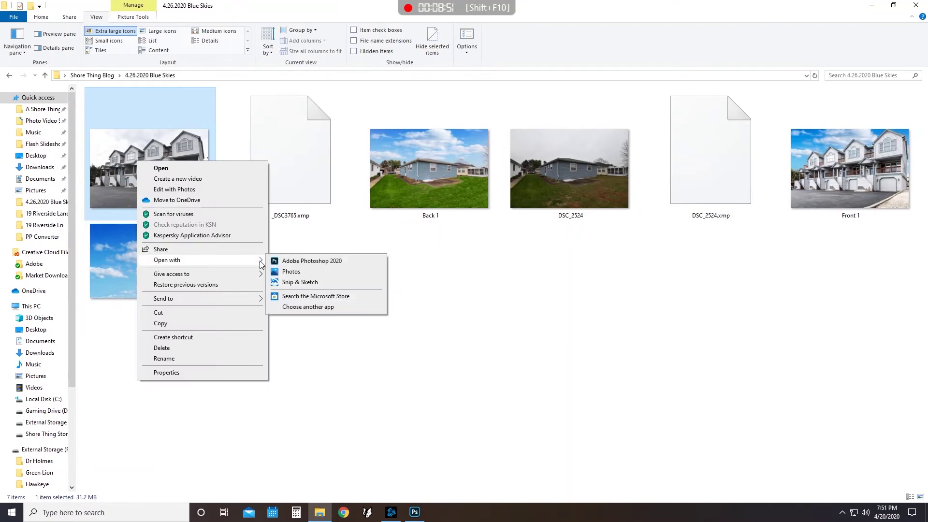
pyautogui.click(309, 269)
pyautogui.moveTo(870, 170); pyautogui.dragTo(256, 188)
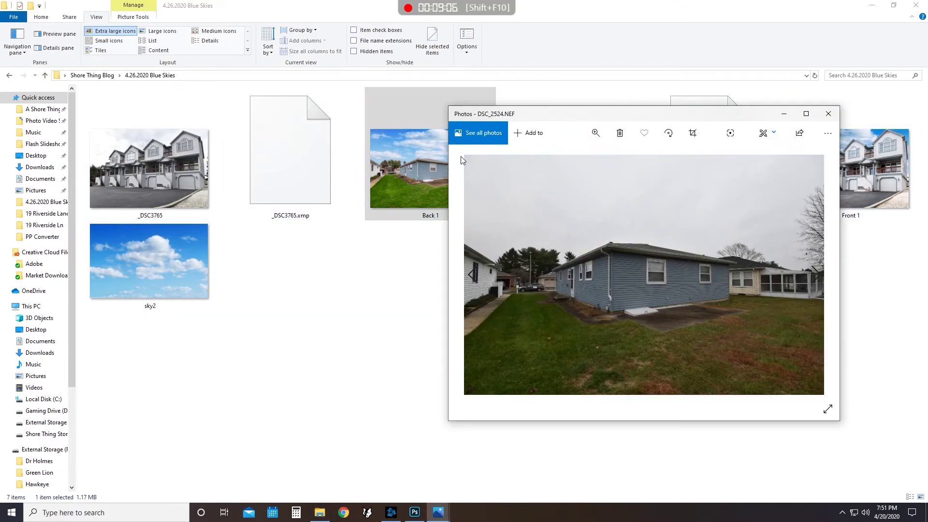
pyautogui.click(460, 156)
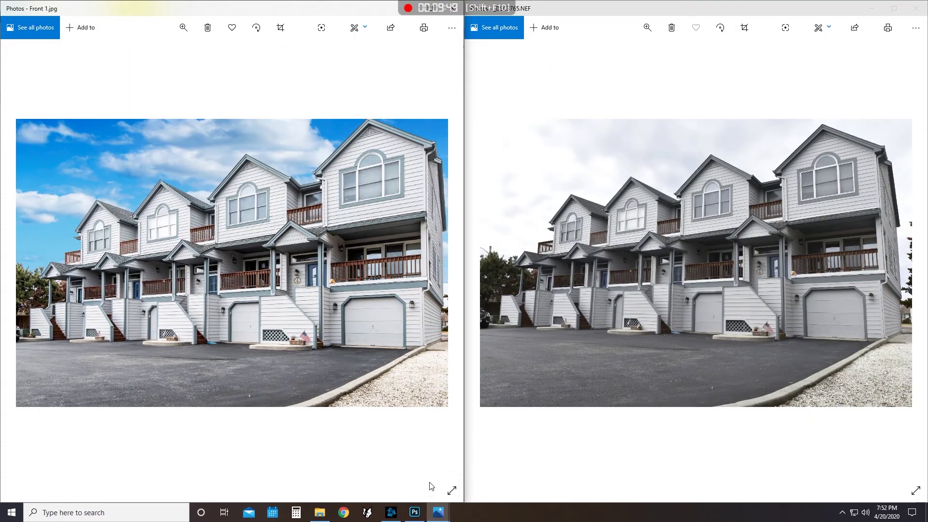
# Open Back 1 and DSC_2524 from New folder in Photos and compare them side by side.
pyautogui.click(319, 515)
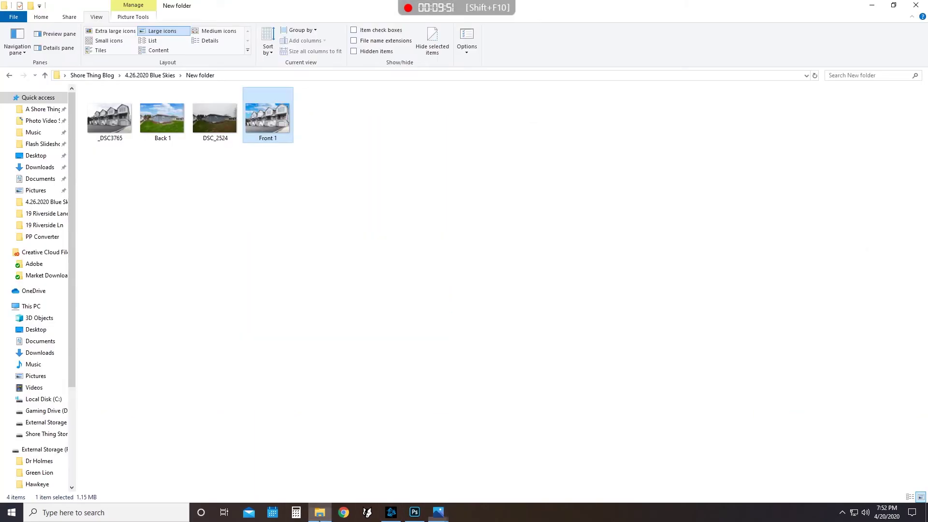
pyautogui.click(178, 136)
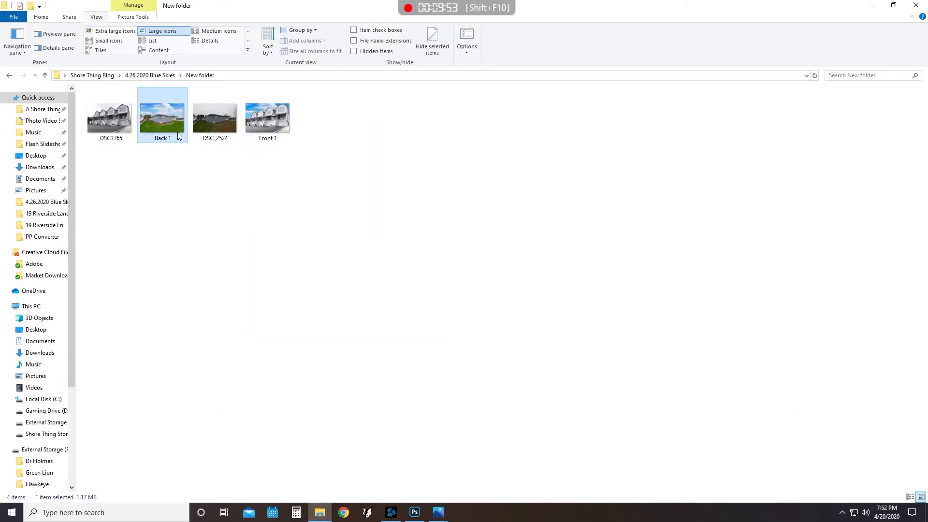
pyautogui.doubleClick(179, 136)
pyautogui.doubleClick(215, 118)
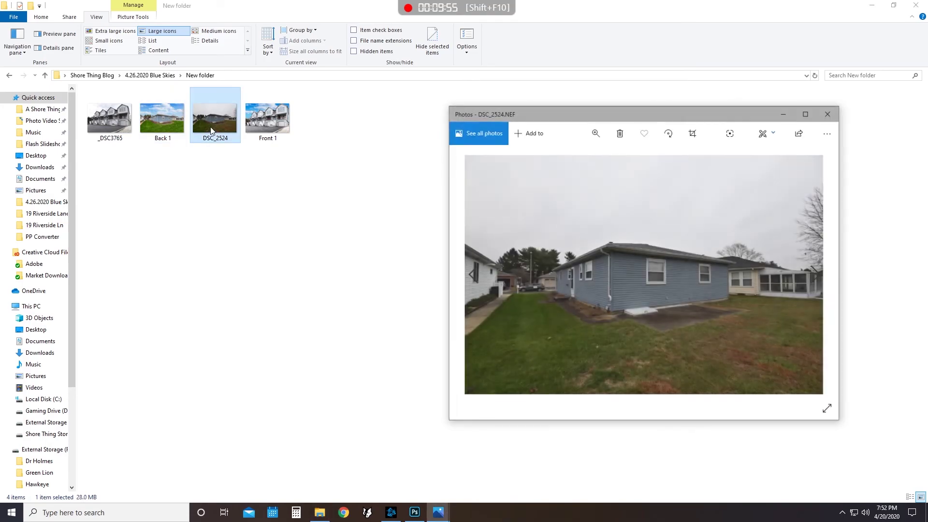
pyautogui.moveTo(559, 127); pyautogui.dragTo(926, 140)
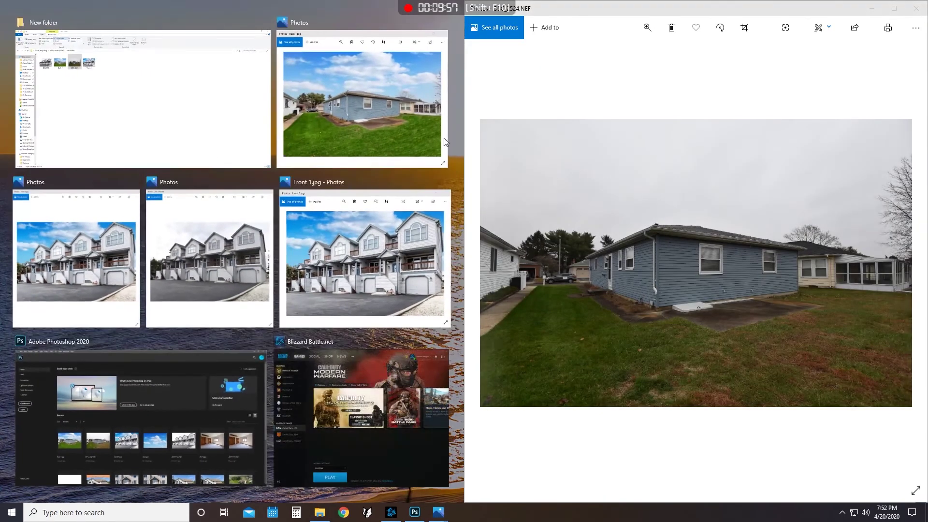
pyautogui.click(404, 95)
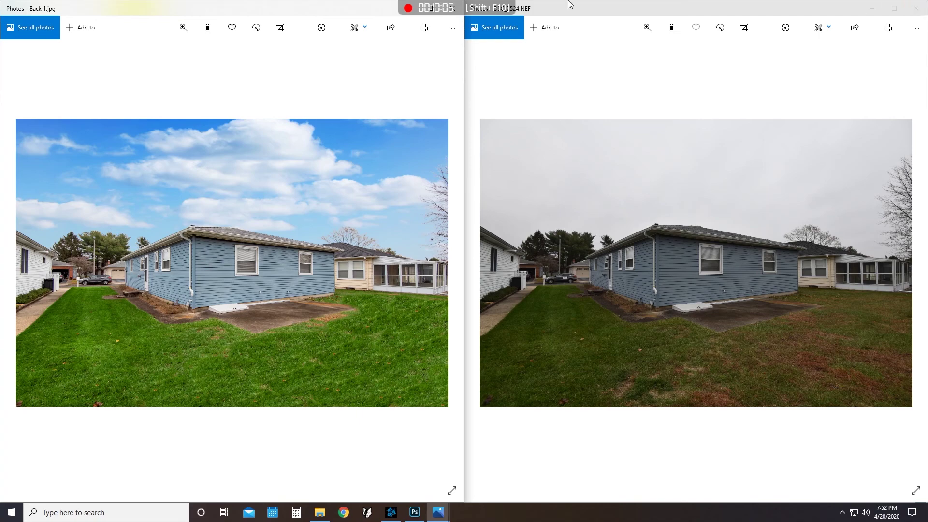
pyautogui.moveTo(448, 7)
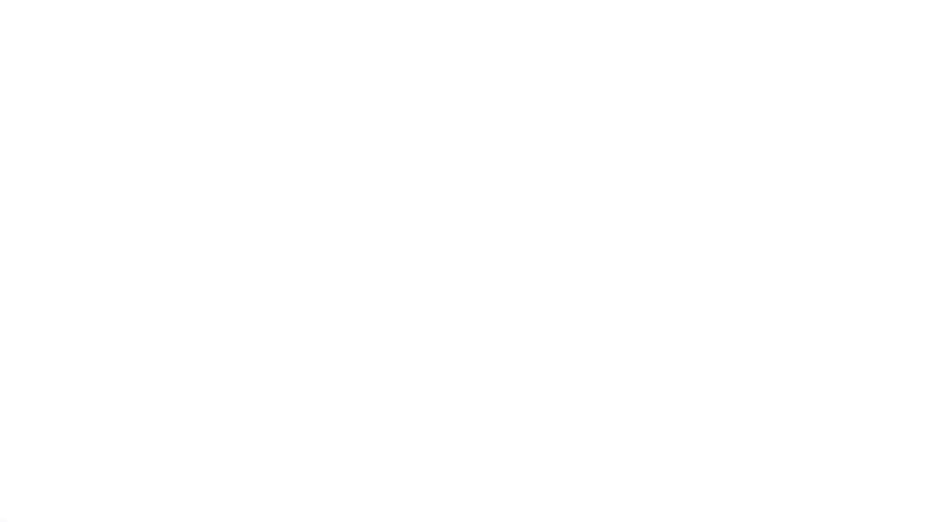